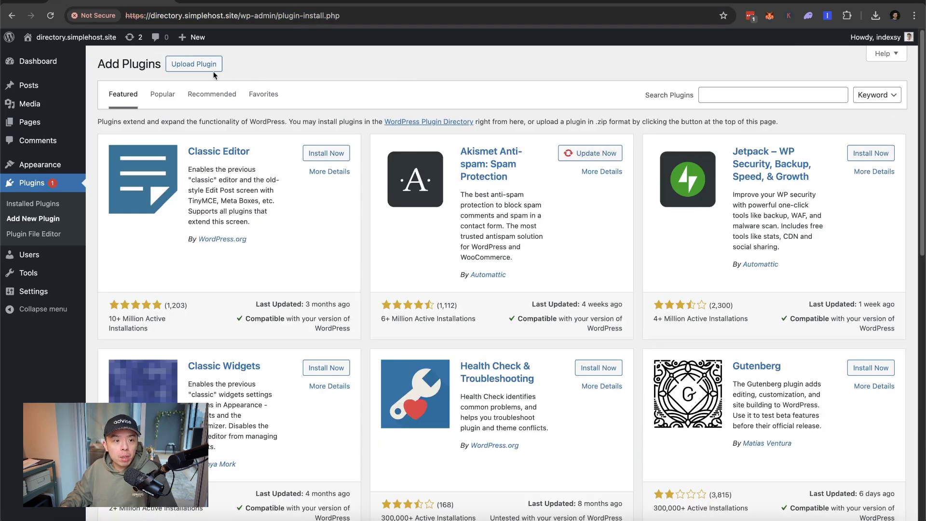
Upload directory-wp-plugin-master.zip, install it, and activate the Business Directory with CSV Upload plugin.
click(206, 67)
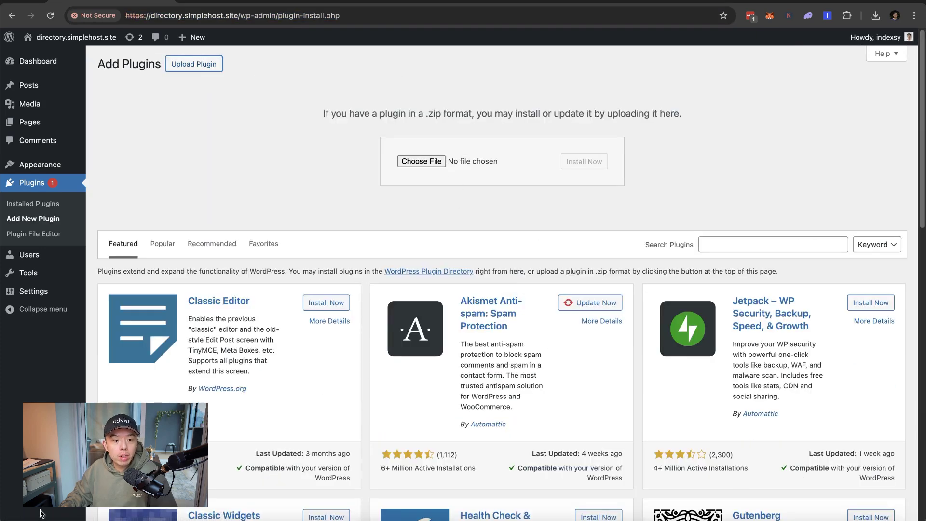
click(41, 515)
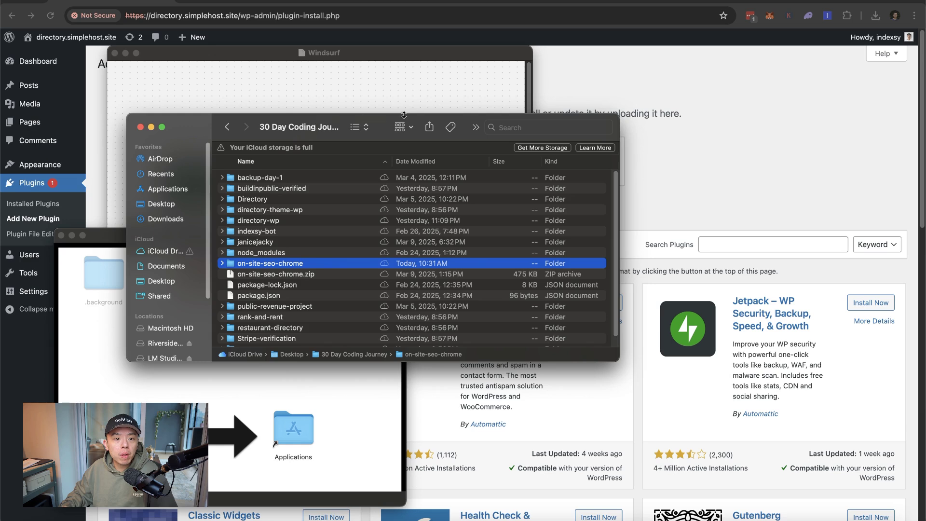
key(super+w)
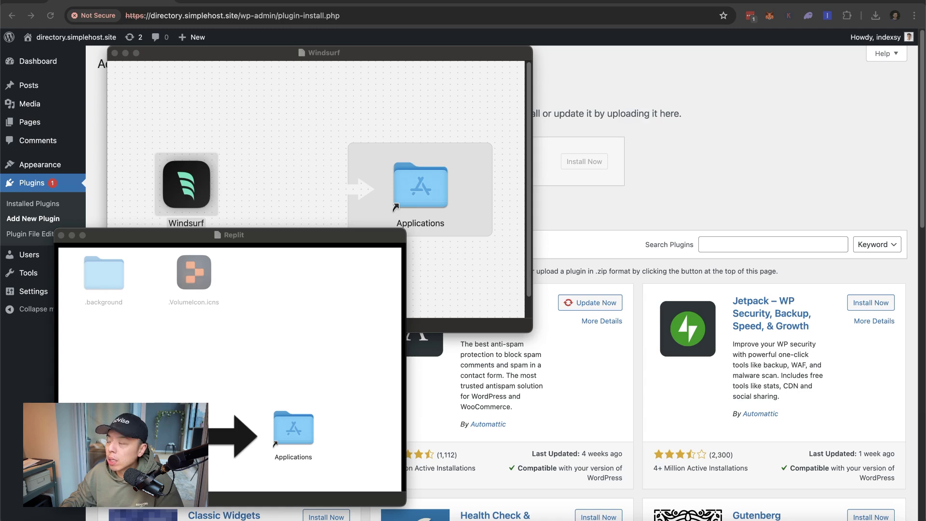
drag(810, 186, 569, 155)
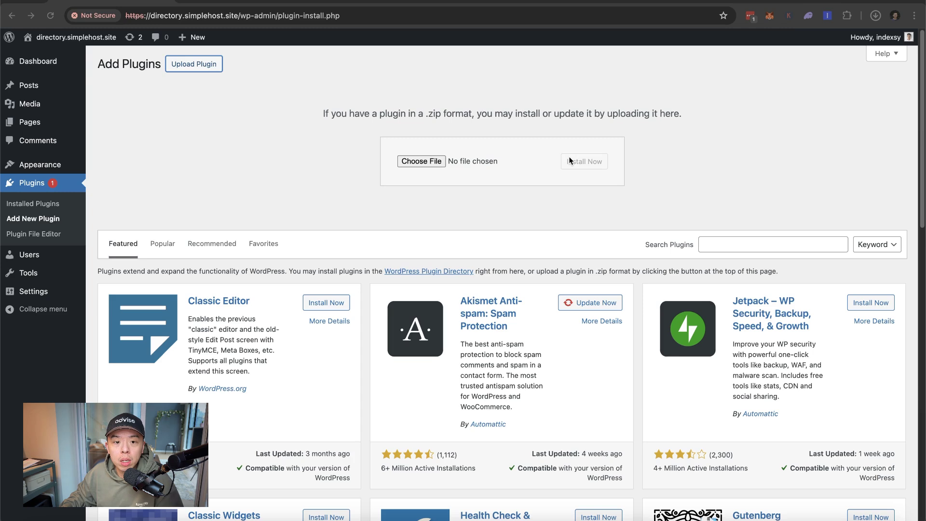
click(424, 161)
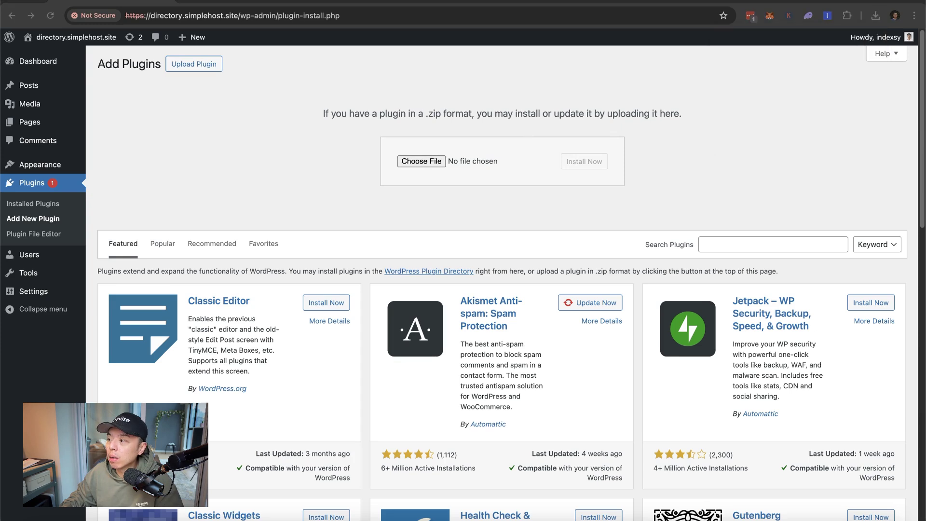
drag(695, 208, 454, 165)
click(584, 162)
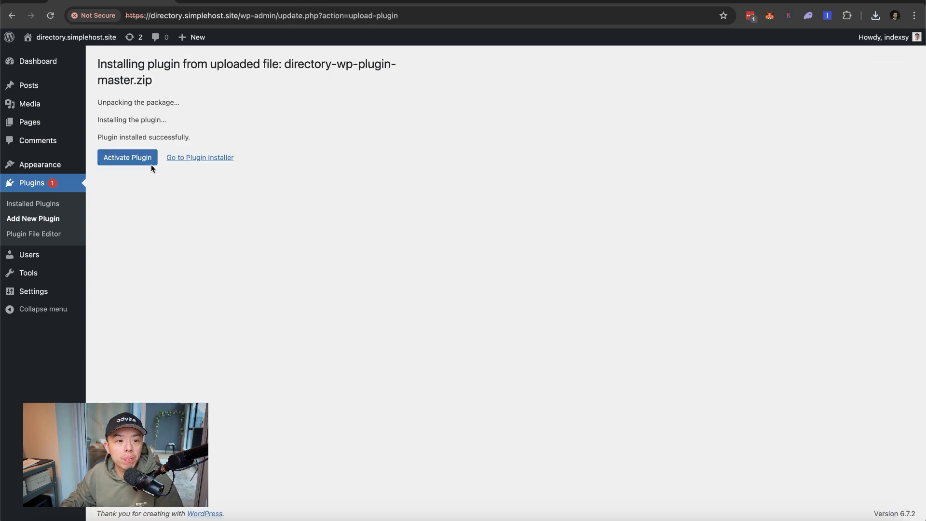
click(146, 163)
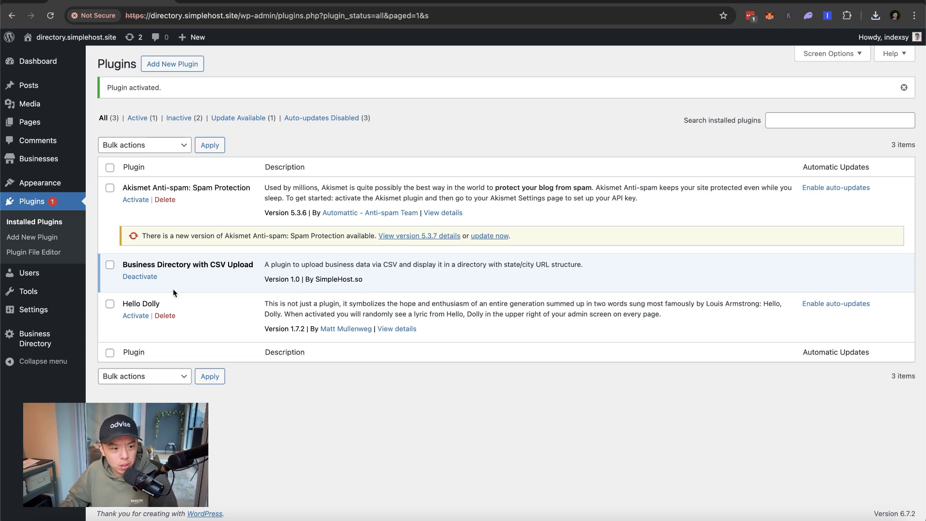
Drop the comedy_club CSV into the Business Directory upload form to import the listings.
click(54, 331)
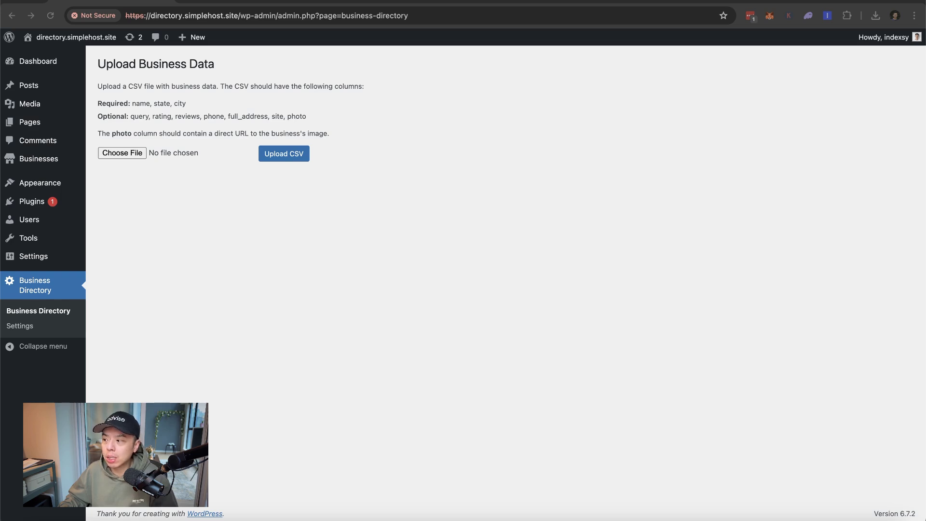
drag(513, 155, 144, 154)
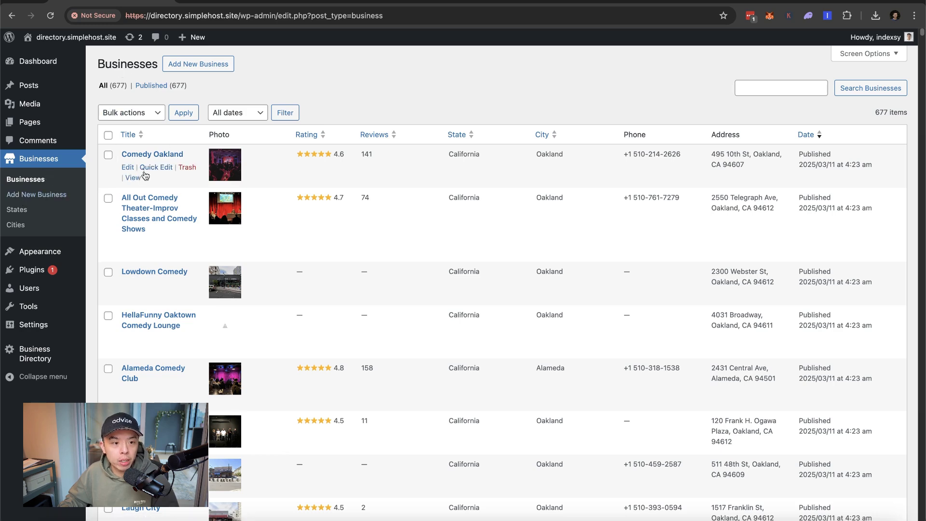
Open the Comedy Oakland listing for editing and copy its Photo URL, keeping the field intact.
click(128, 167)
scroll(414, 312, down, 10)
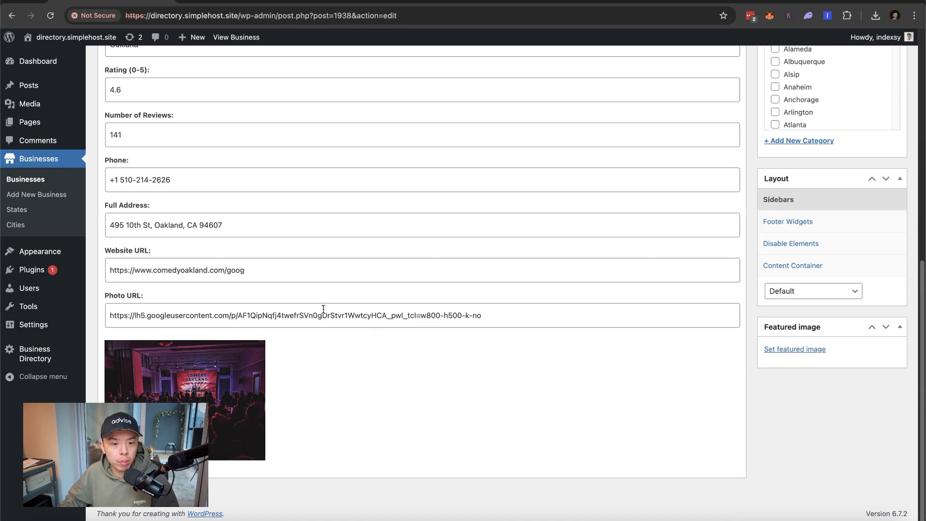
triple_click(323, 310)
key(super+x)
key(super+z)
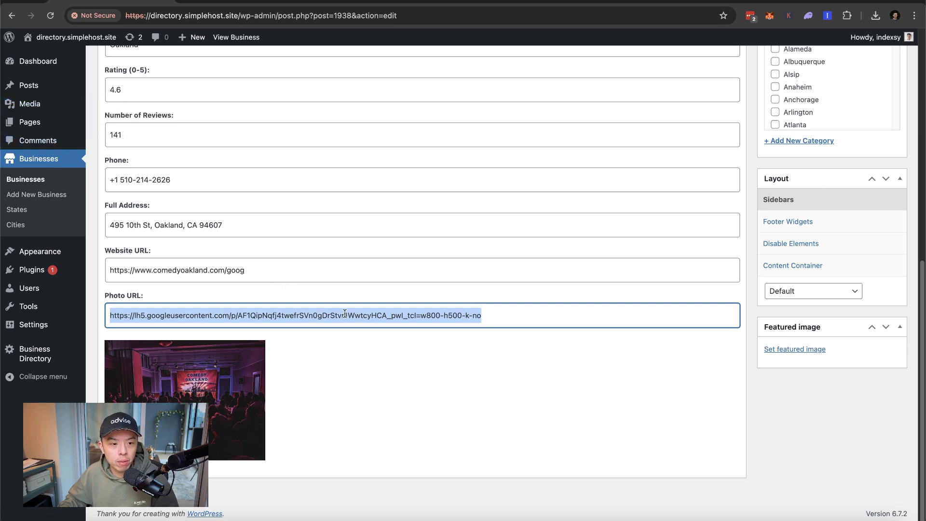
scroll(319, 293, up, 5)
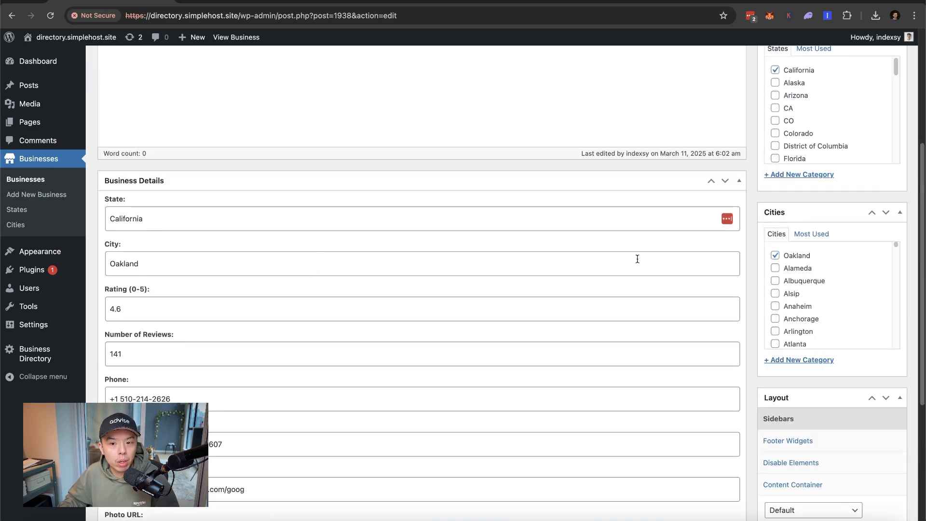
scroll(637, 259, down, 4)
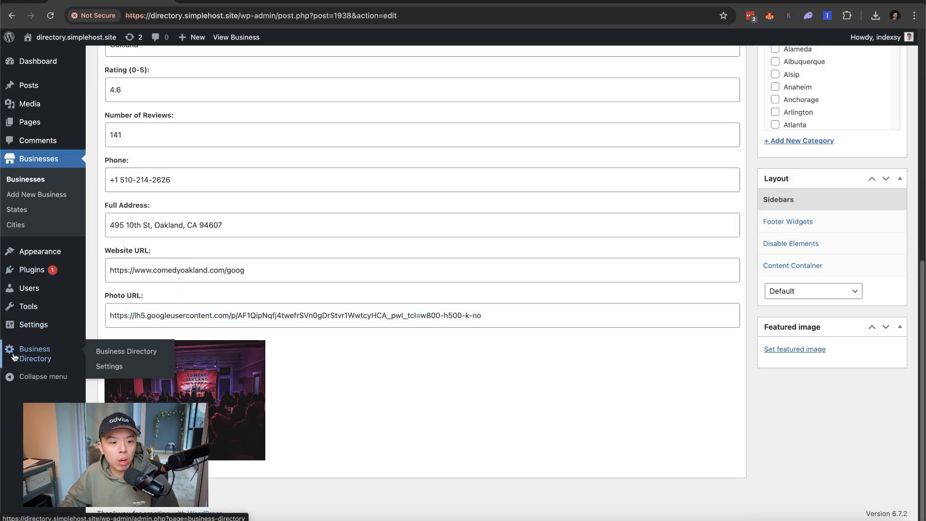
Copy the homepage shortcode line from the Business Directory settings page.
click(15, 355)
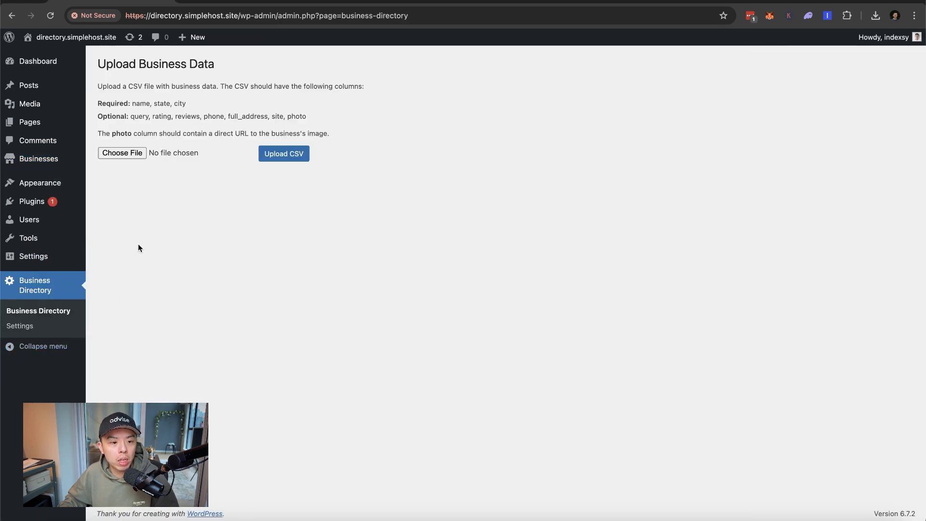
click(38, 326)
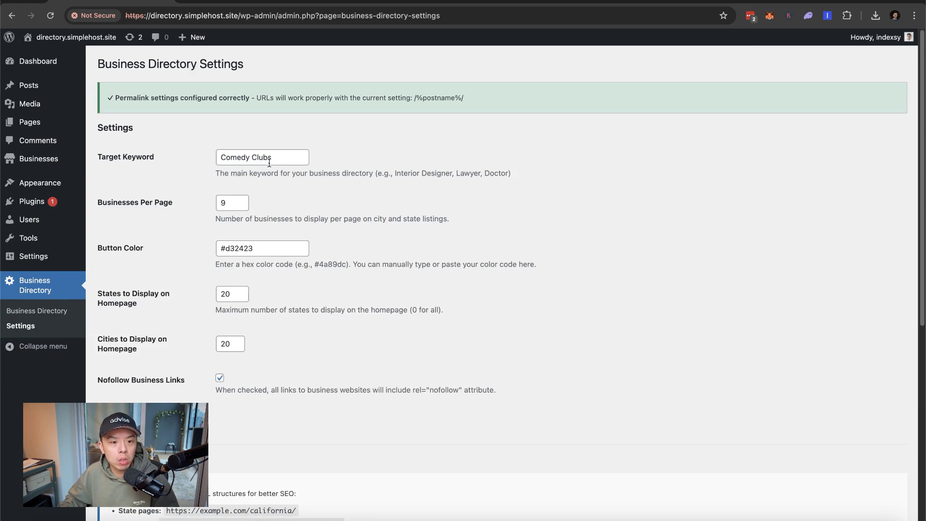
mouse_move(106, 47)
click(77, 56)
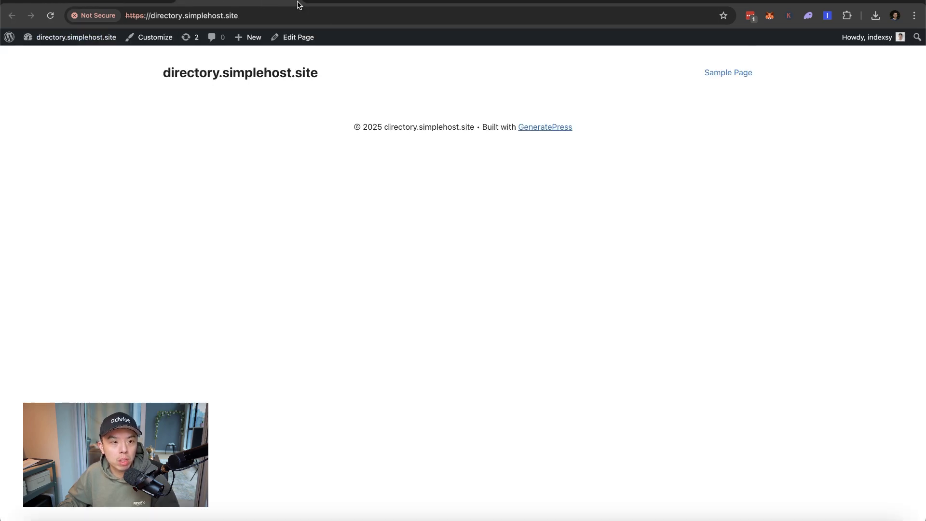
key(super+Left)
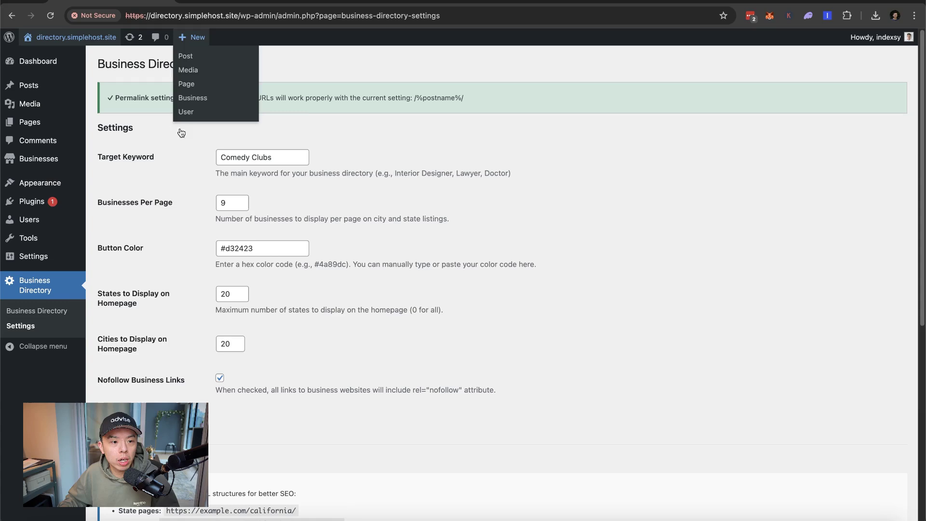
scroll(243, 344, down, 6)
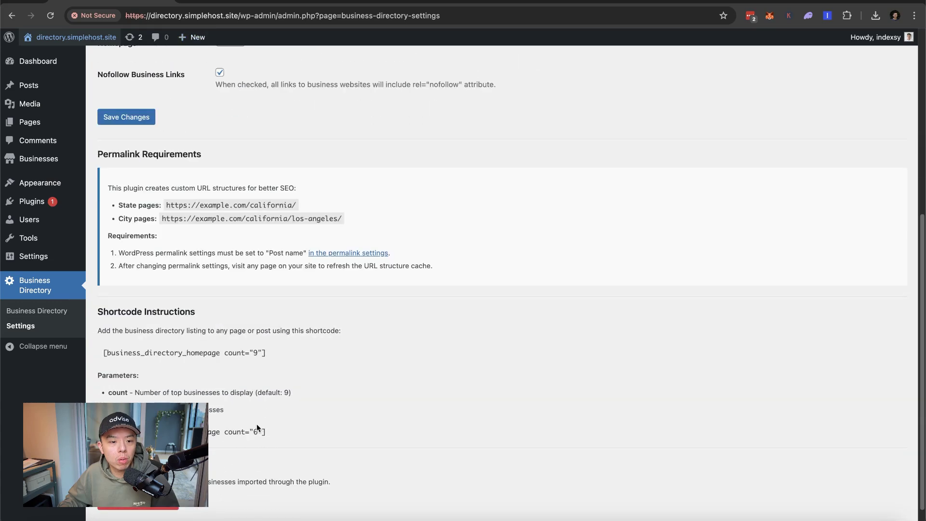
triple_click(259, 360)
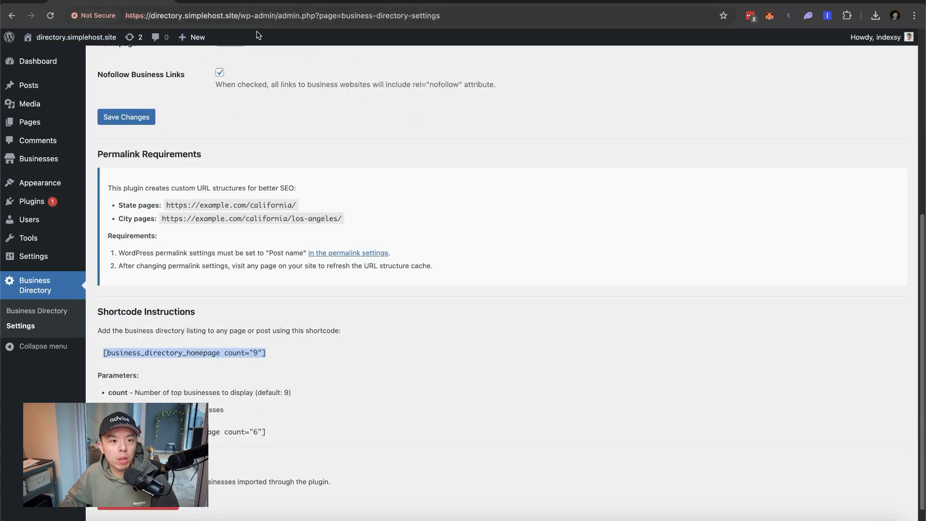
Paste [business_directory_homepage count="9"] into the Sample Page's Shortcode block and save it.
click(237, 2)
click(288, 40)
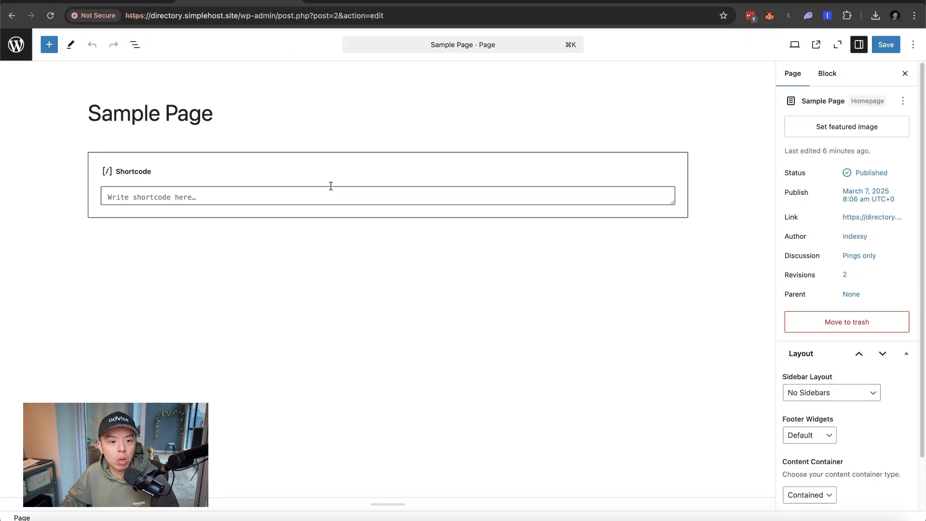
click(256, 203)
key(super+v)
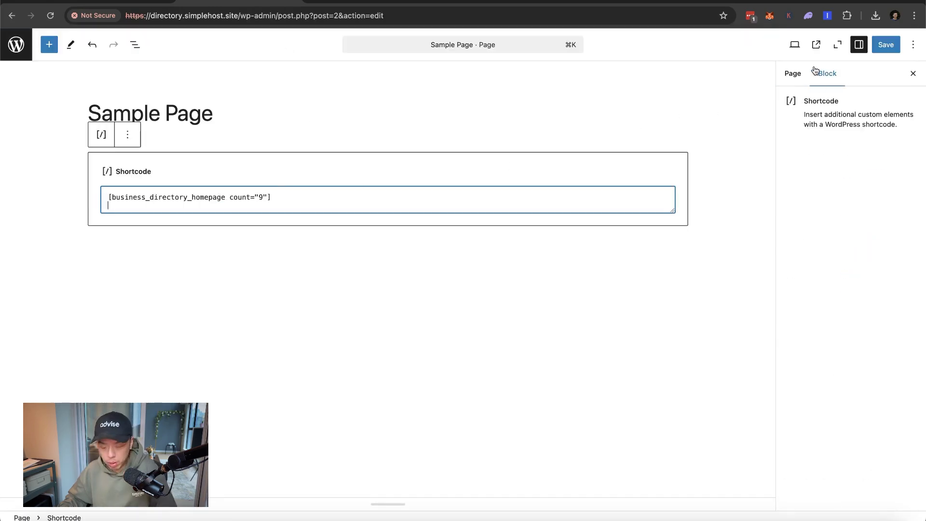
key(BackSpace)
click(890, 46)
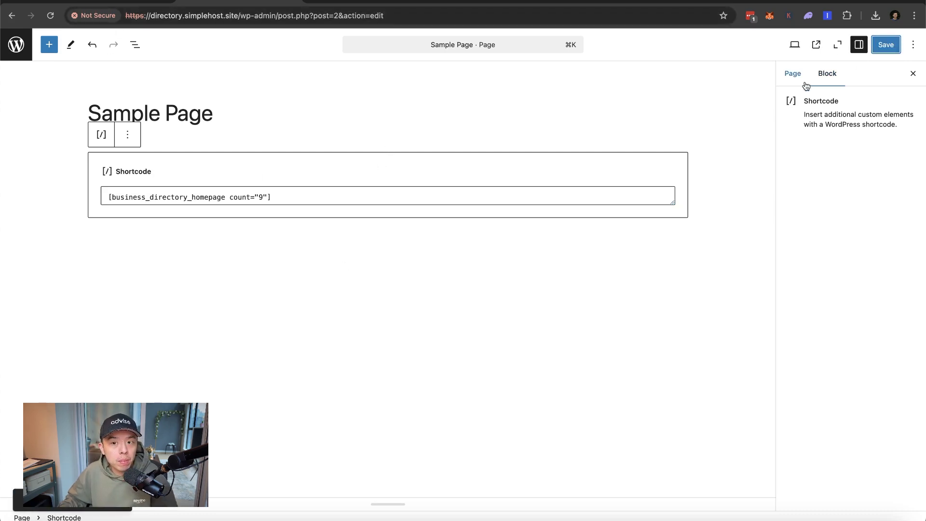
key(super+s)
click(18, 45)
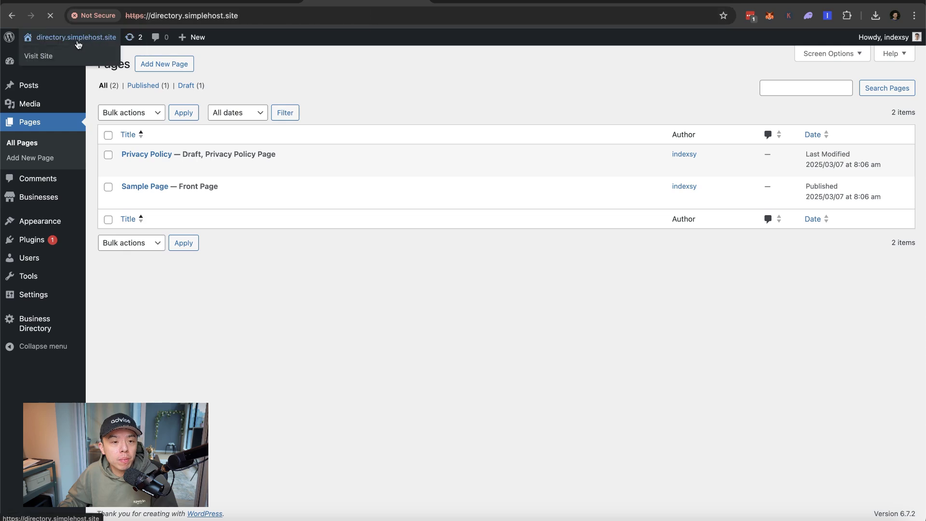
View the live homepage and scroll through its comedy club listing cards.
click(75, 46)
scroll(705, 198, down, 4)
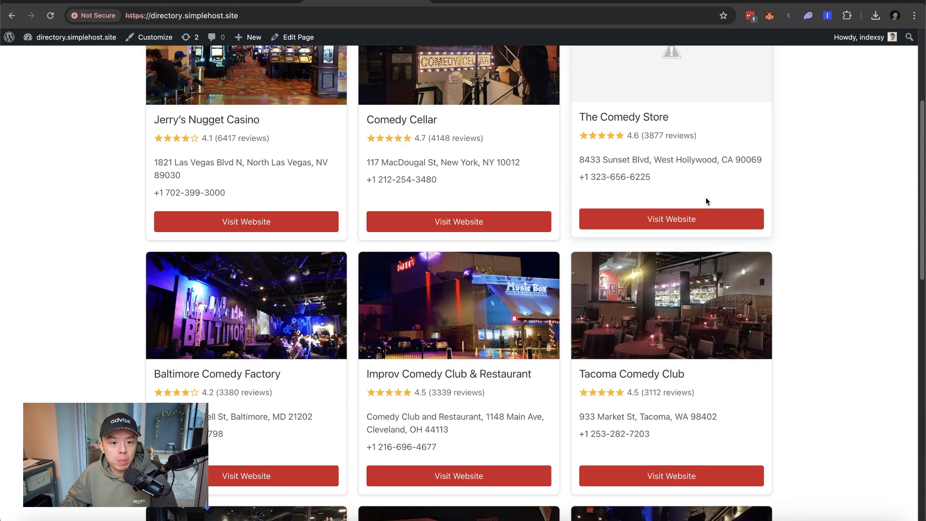
scroll(627, 198, up, 4)
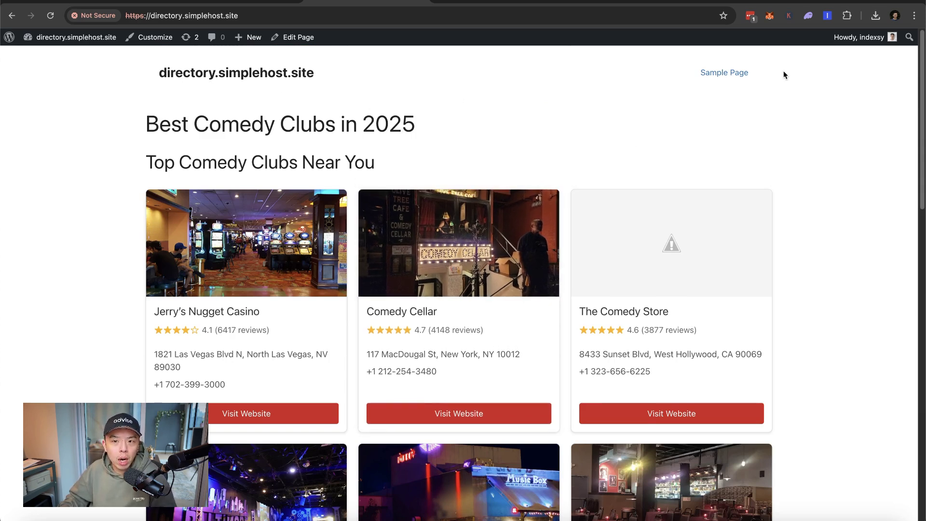
Reload the Business Directory settings page and scroll through its options.
click(138, 4)
scroll(219, 239, down, 1)
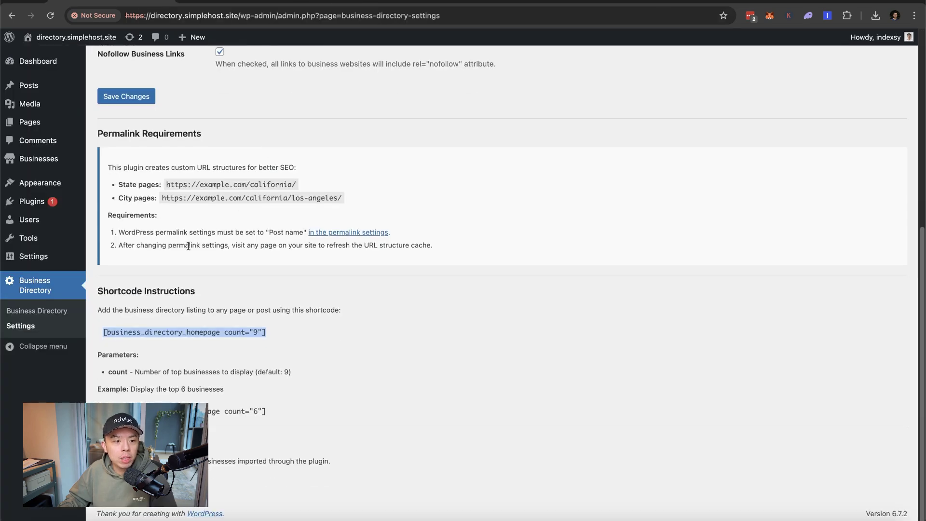
click(23, 325)
scroll(267, 297, down, 3)
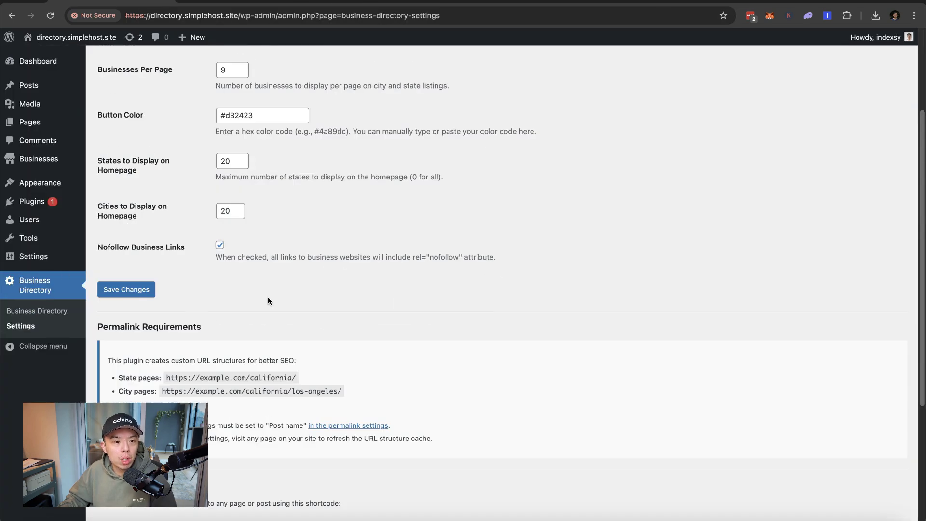
Run the Indexsy Simple SEO audit on the live Comedy Clubs homepage.
click(367, 3)
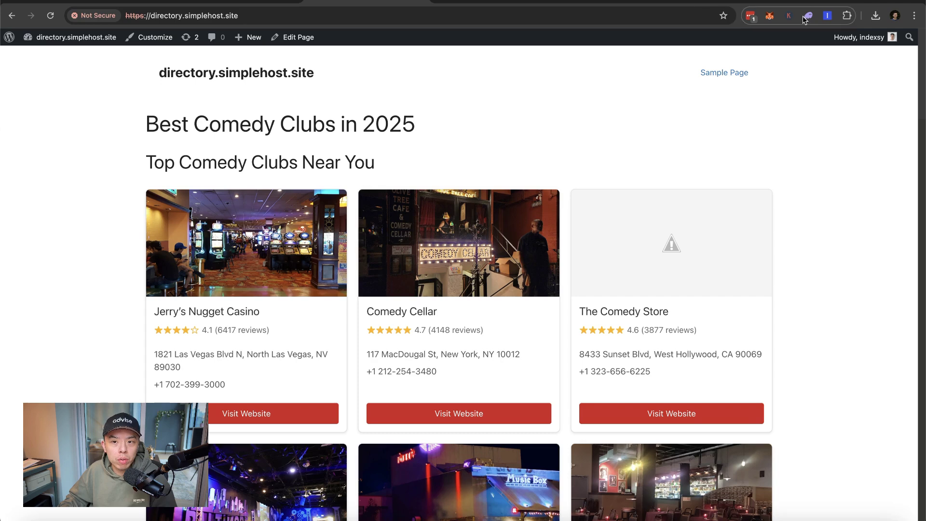
click(824, 16)
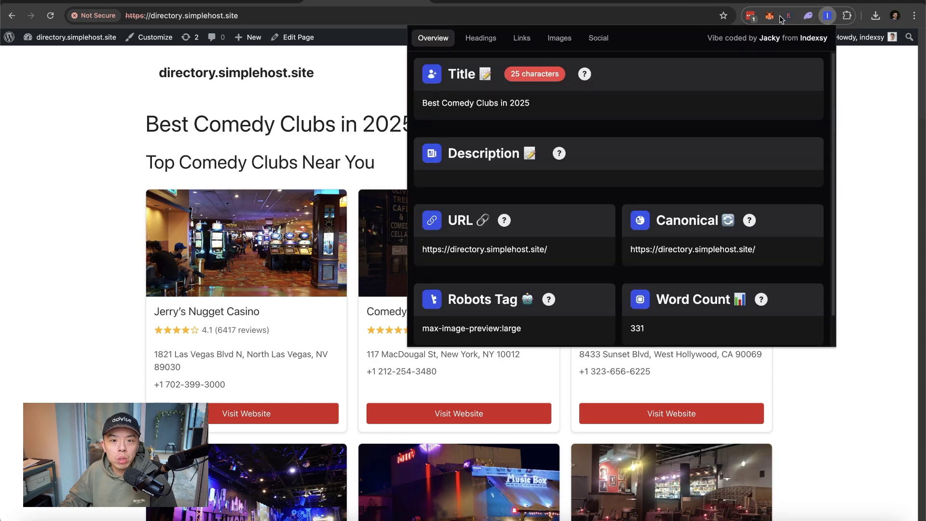
click(845, 18)
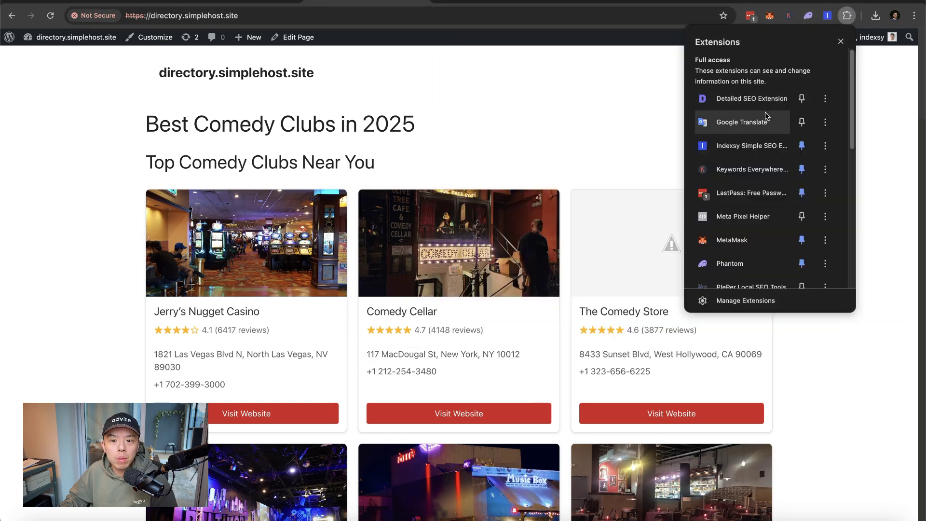
scroll(757, 140, down, 3)
scroll(753, 142, down, 2)
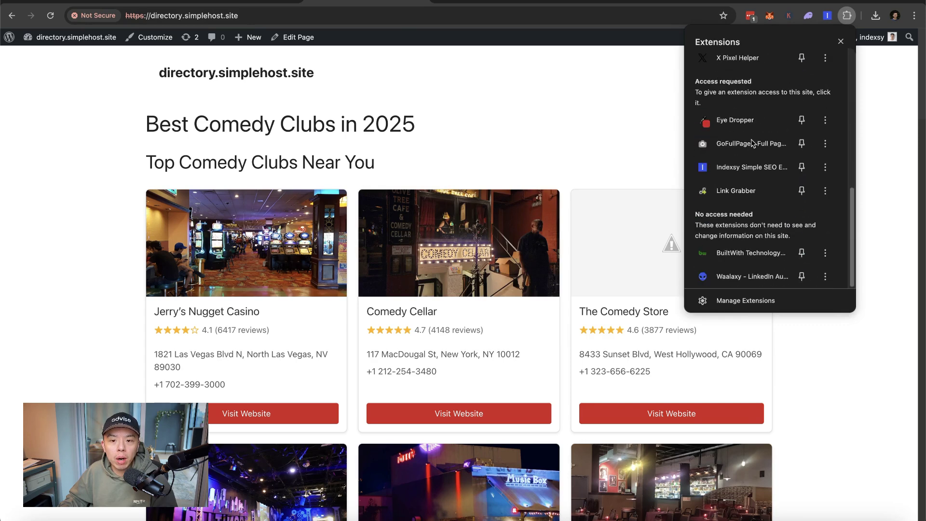
click(743, 164)
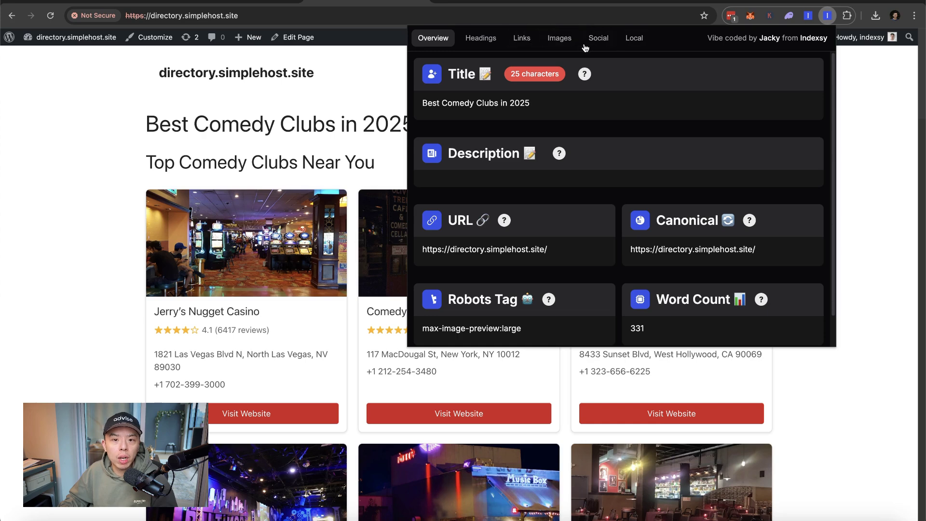
Review the audit's Links, Local and Images tabs, then close the panel.
click(523, 38)
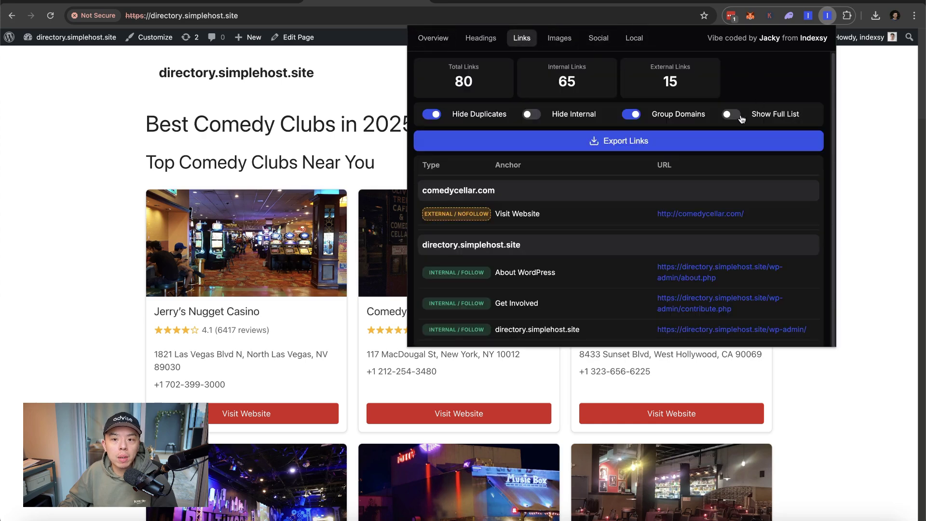
click(634, 41)
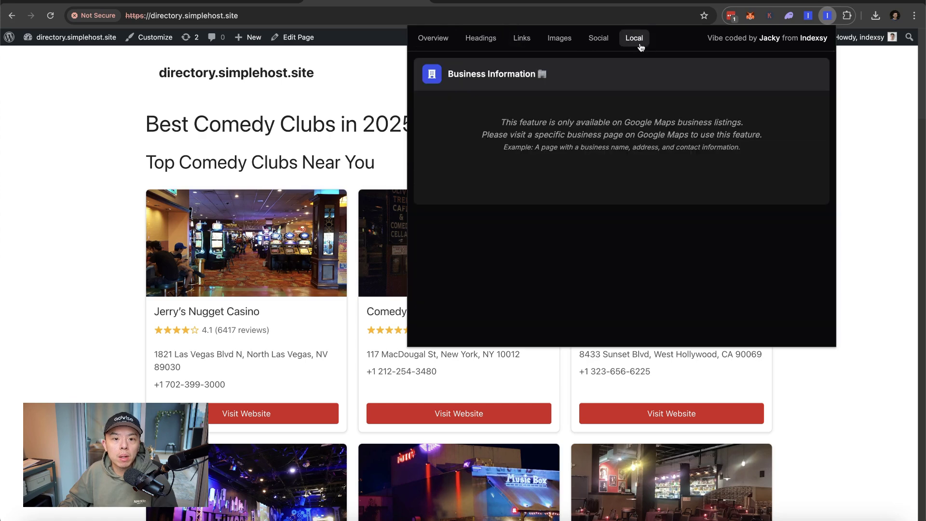
click(569, 42)
click(522, 38)
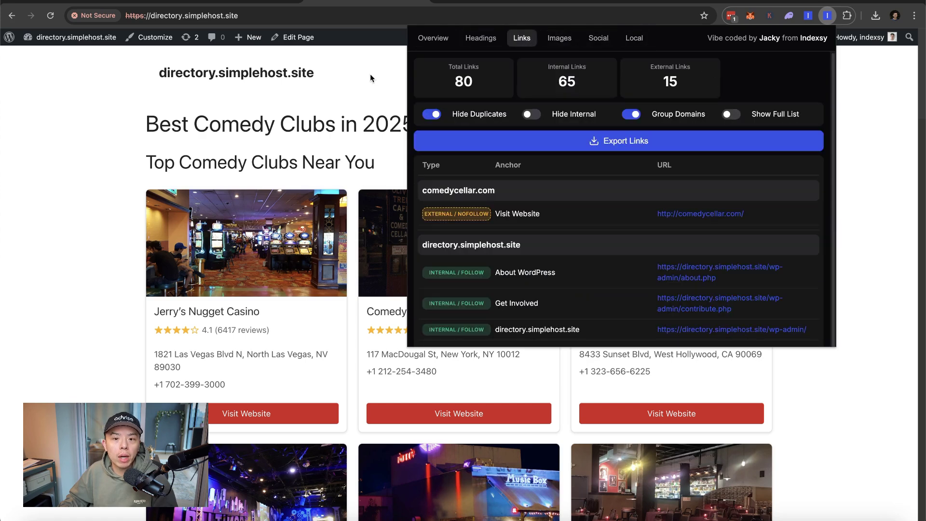
click(355, 77)
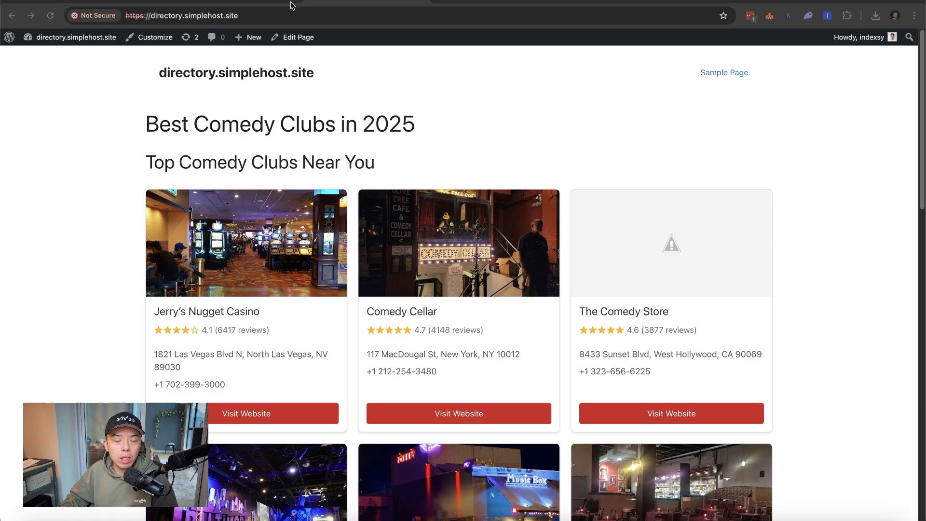
Open the California state page from the homepage's Comedy Clubs by State list.
scroll(553, 126, down, 10)
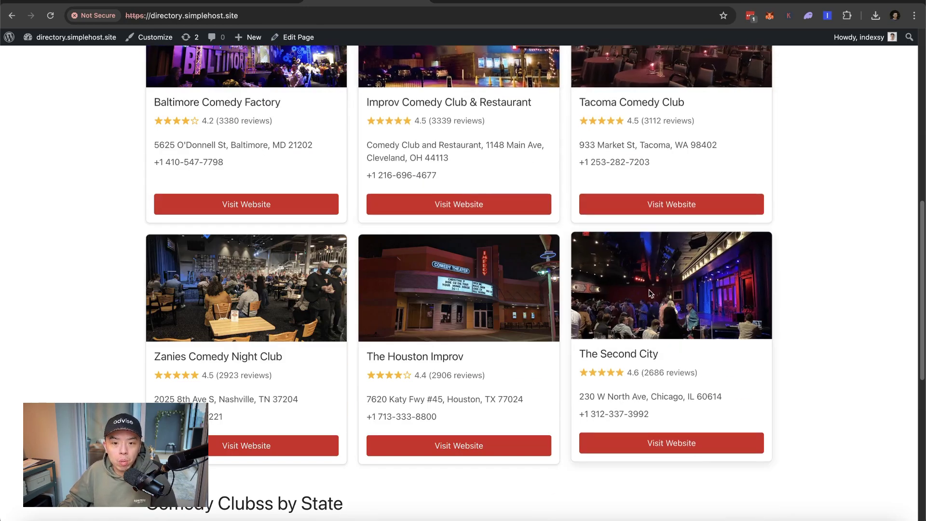
scroll(649, 287, up, 6)
scroll(650, 284, up, 4)
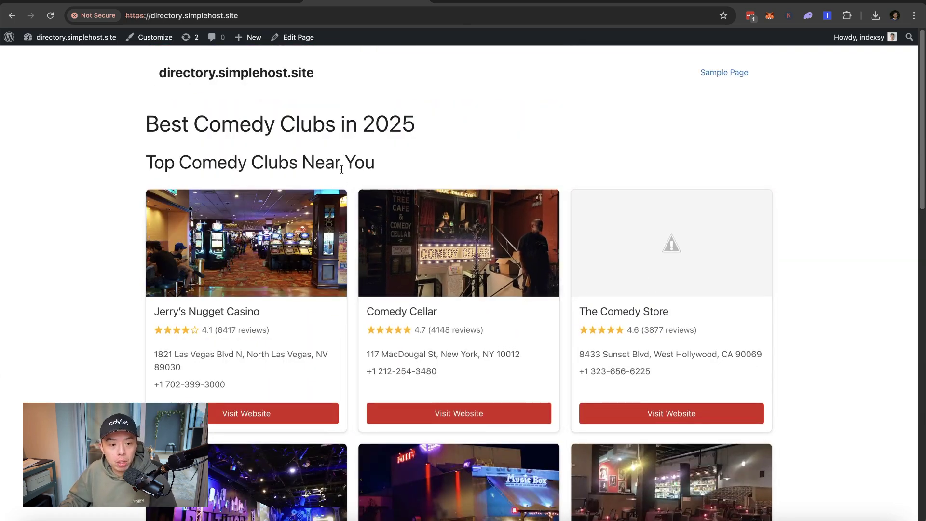
scroll(474, 309, down, 7)
scroll(474, 309, down, 9)
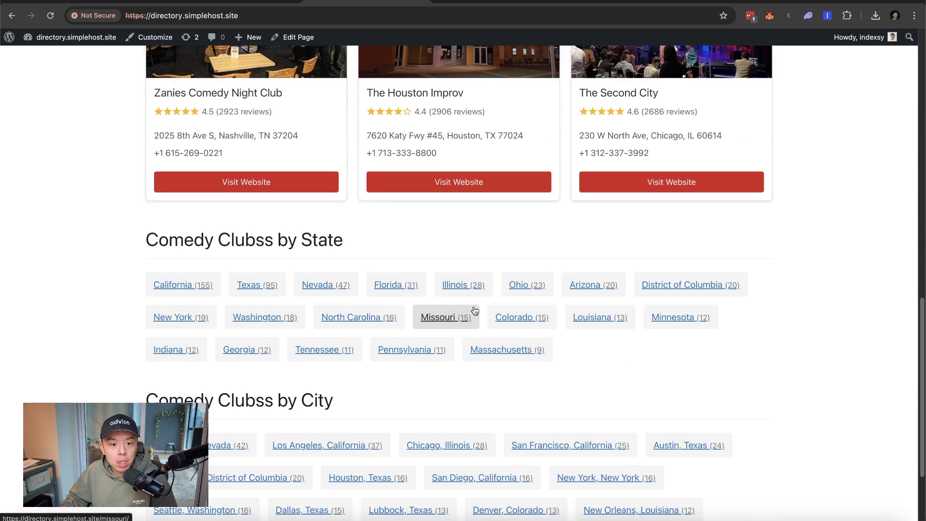
click(183, 276)
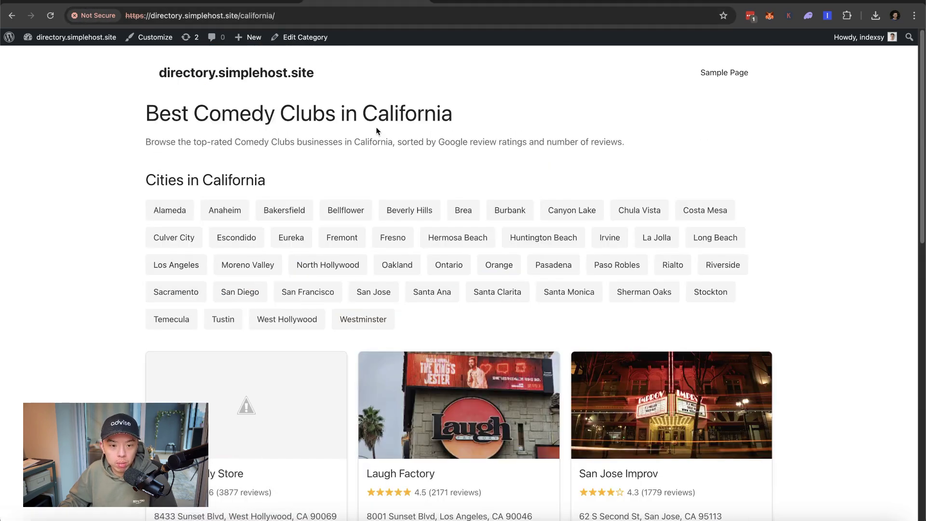
Check California's SEO overview, then open Los Angeles and view its 44-character title.
scroll(530, 297, down, 3)
scroll(499, 264, up, 3)
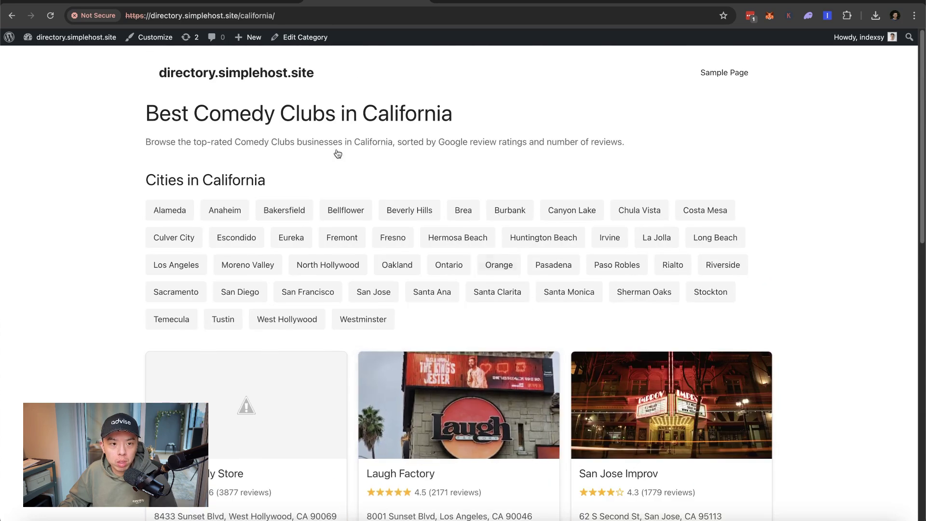
click(827, 16)
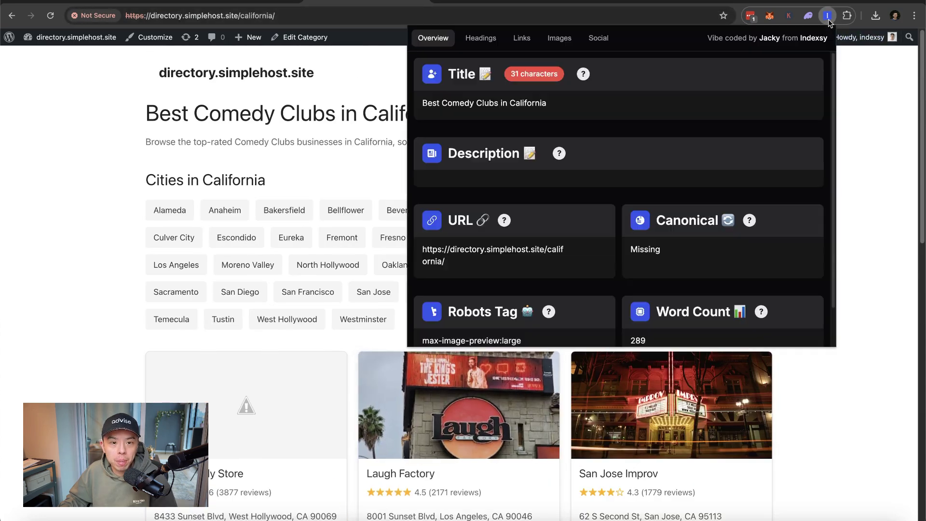
click(328, 137)
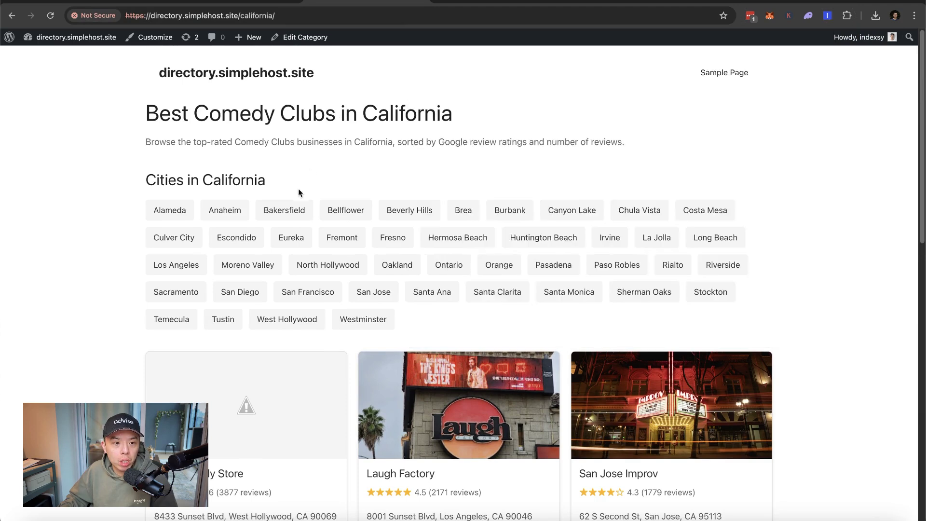
click(176, 265)
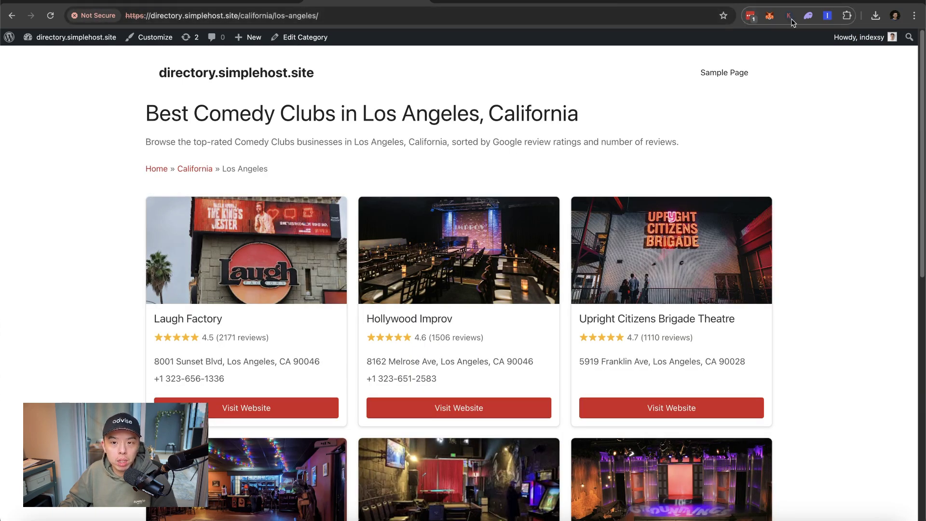
click(828, 15)
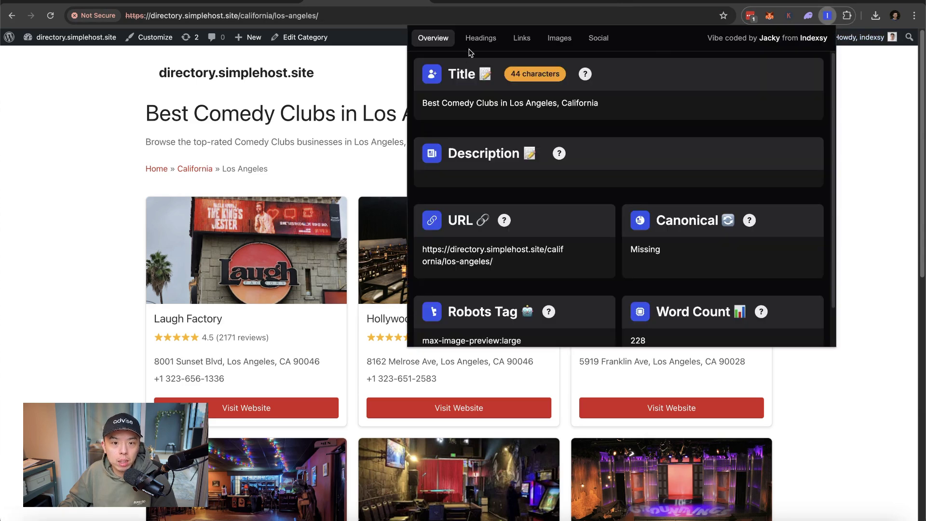
Replace the target keyword Comedy Clubs with Interior Designers, save, and verify the Los Angeles SEO title.
click(146, 3)
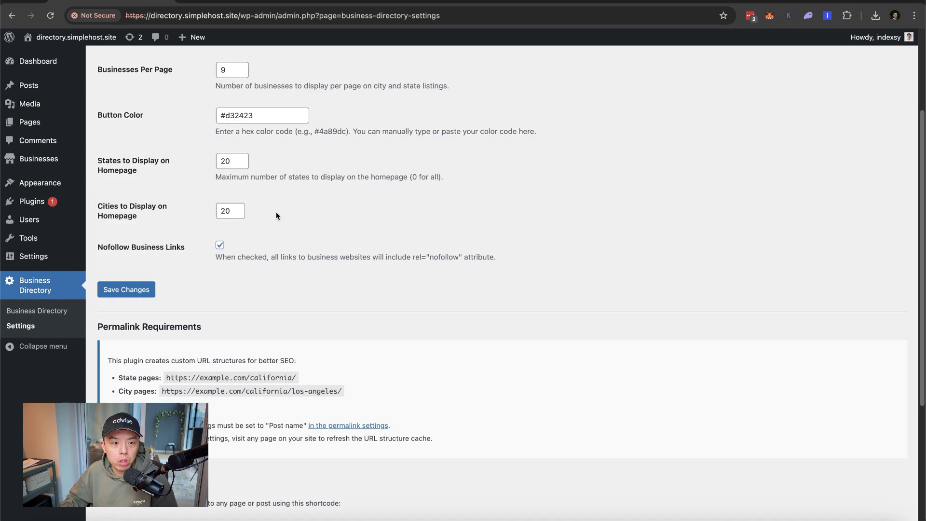
scroll(243, 121, up, 3)
triple_click(227, 150)
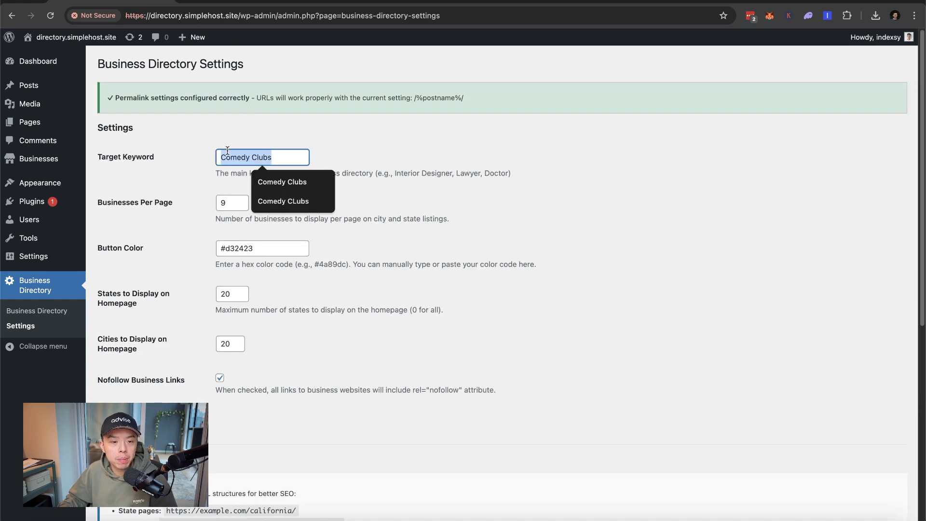
text(Inter)
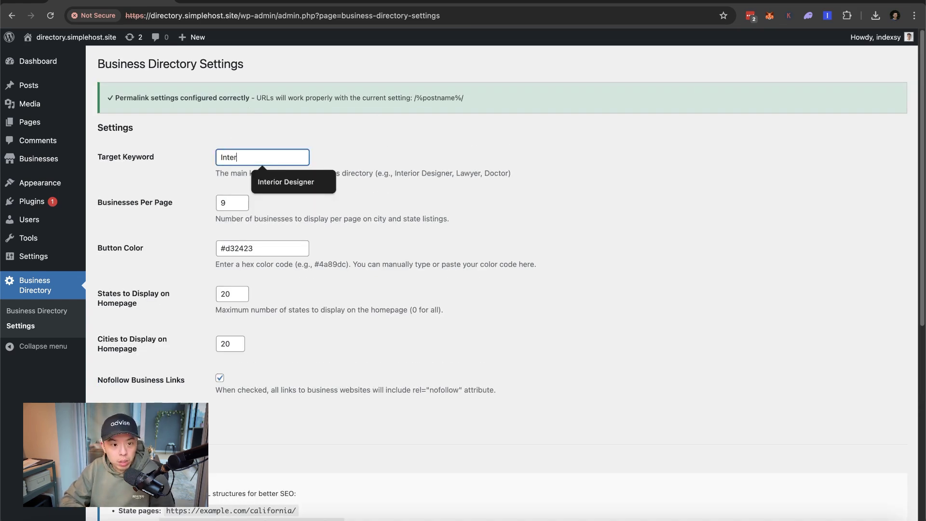
text(ior Desginer)
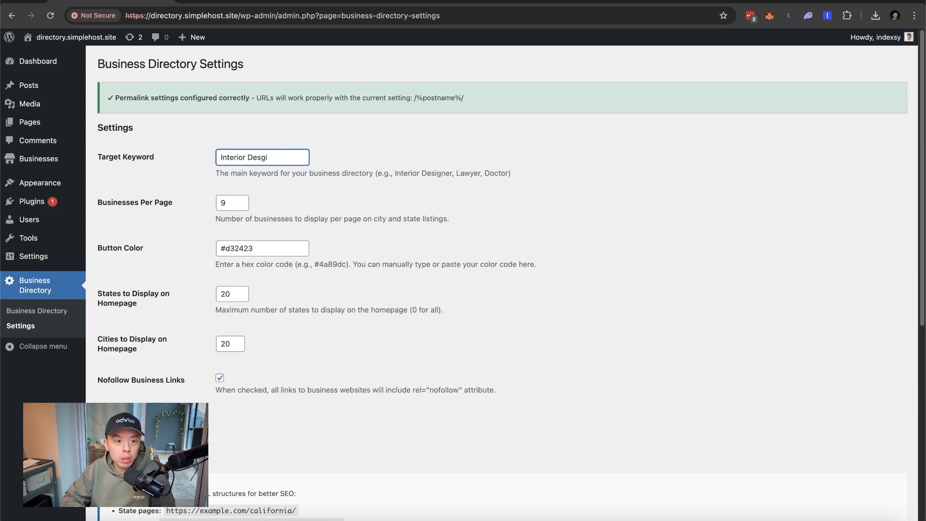
key(BackSpace)
text(igners)
click(376, 108)
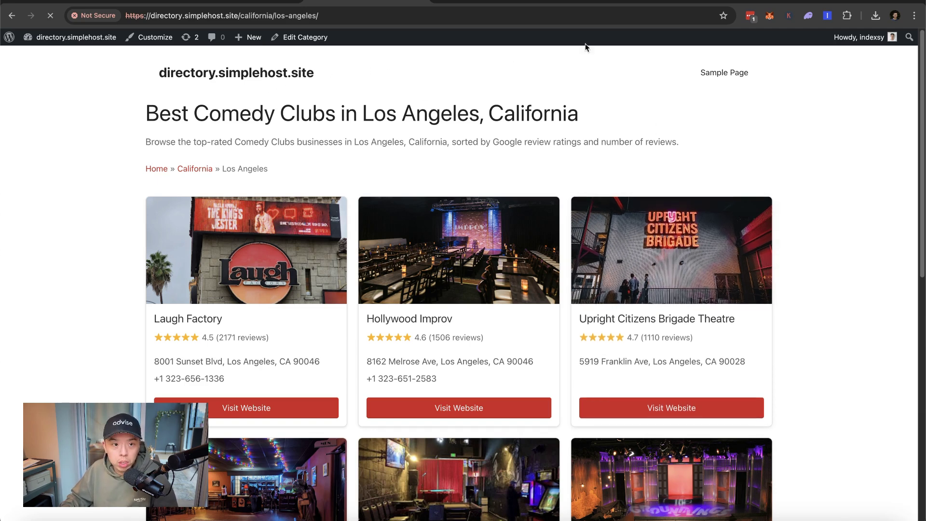
click(826, 16)
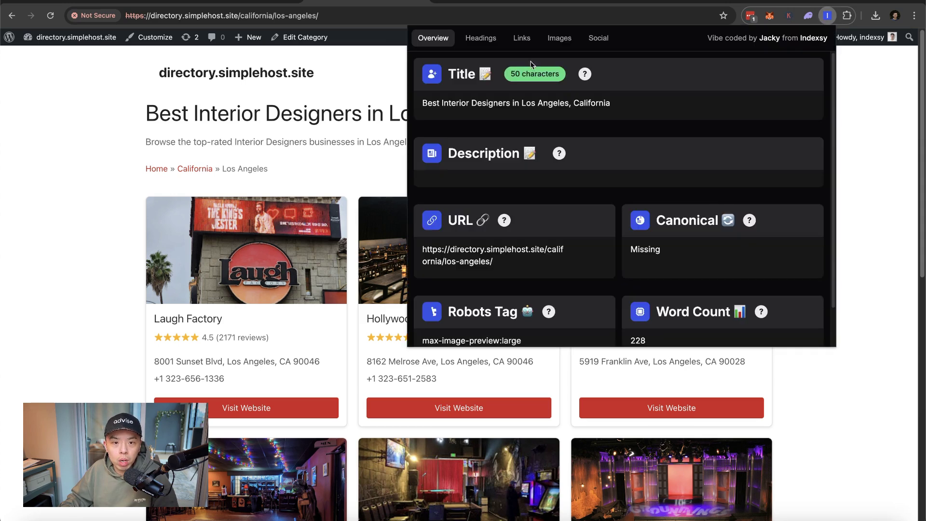
click(365, 120)
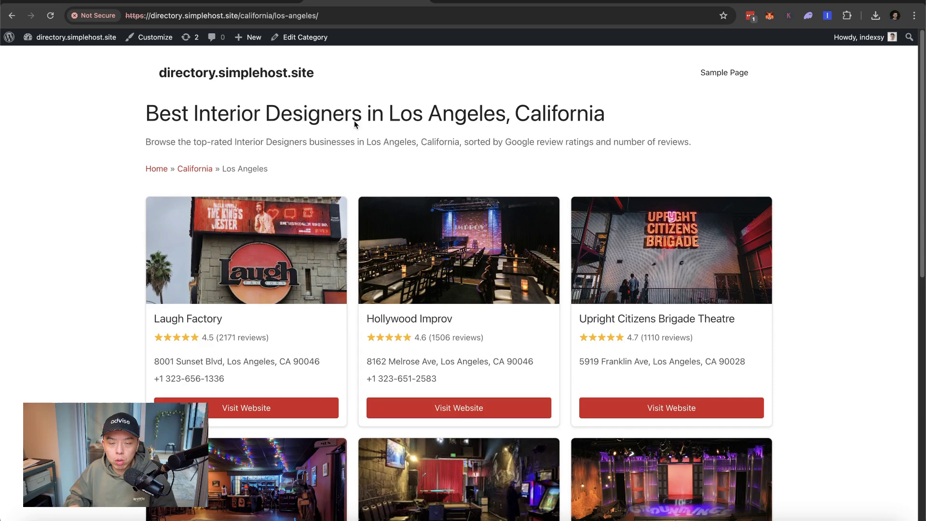
Copy the yellow colour code #ffe600 from the Eye Dropper extension's palette.
click(261, 4)
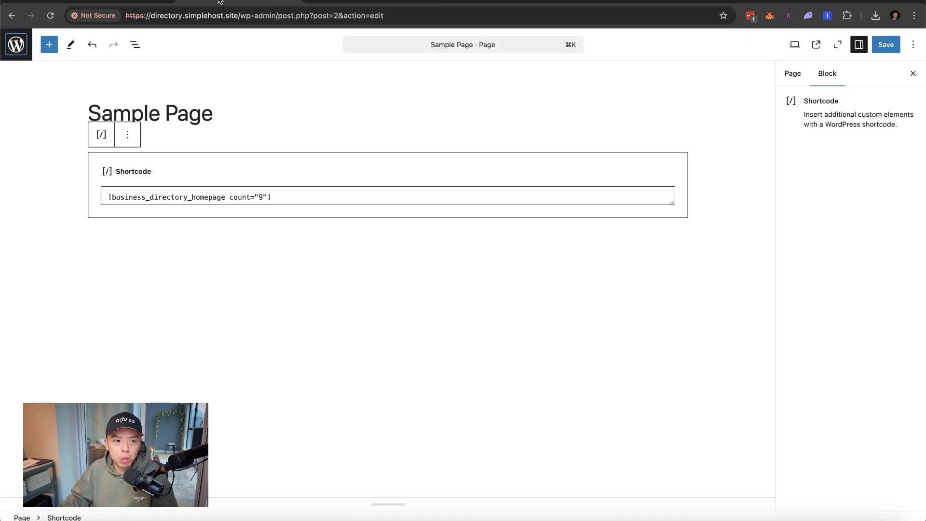
click(241, 4)
scroll(262, 219, down, 3)
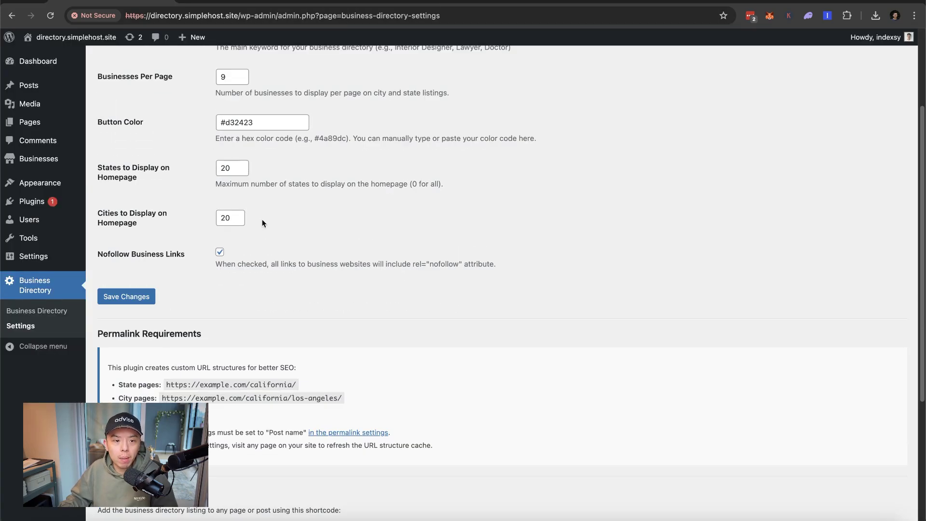
click(847, 15)
scroll(791, 120, down, 10)
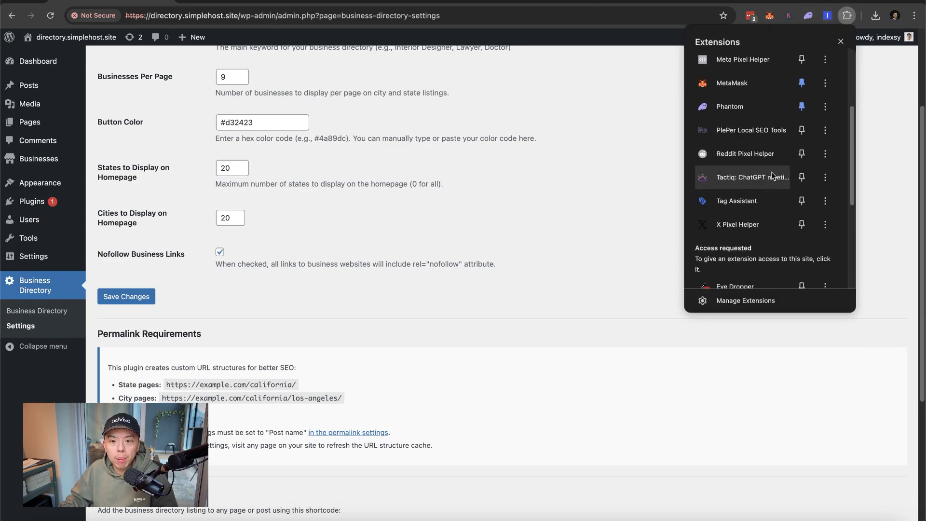
click(756, 136)
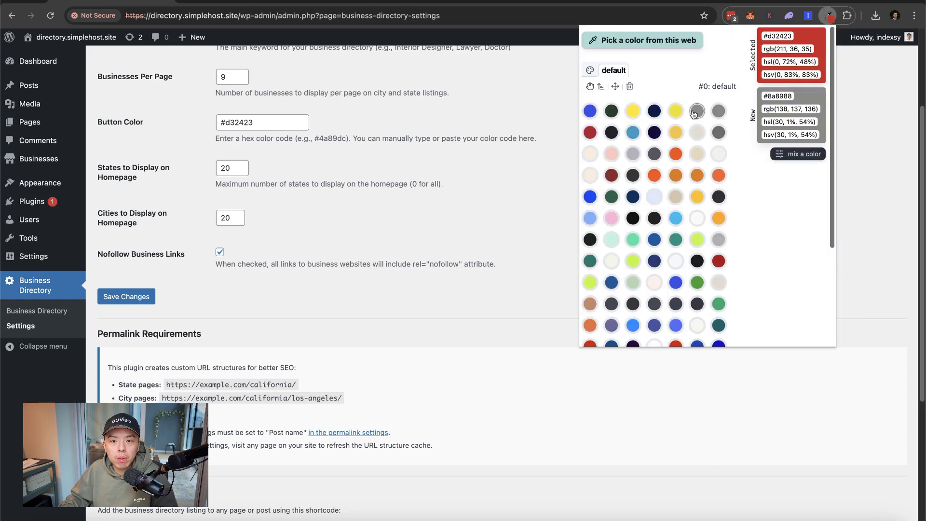
click(776, 36)
Paste #ffe600 into Button Color, save, and check the Los Angeles page's buttons.
click(290, 168)
triple_click(260, 122)
text(#ffe600)
click(127, 297)
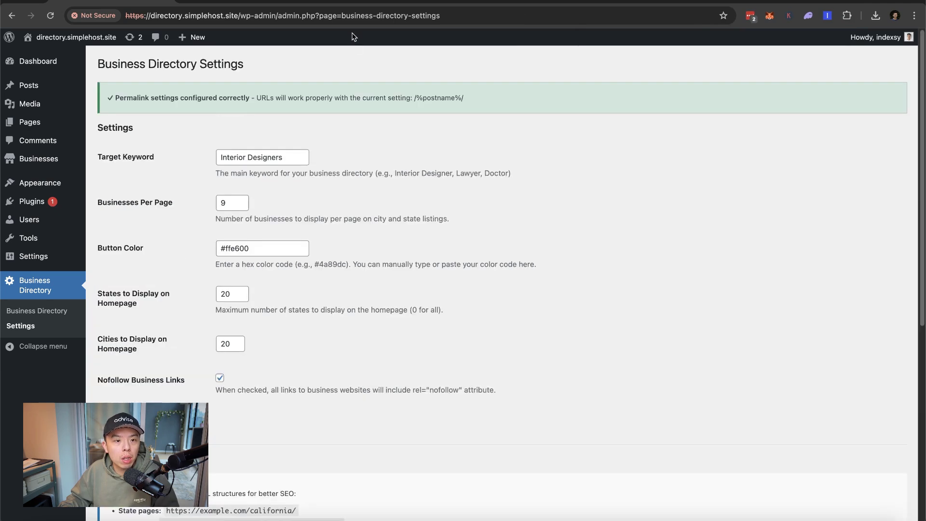
click(358, 4)
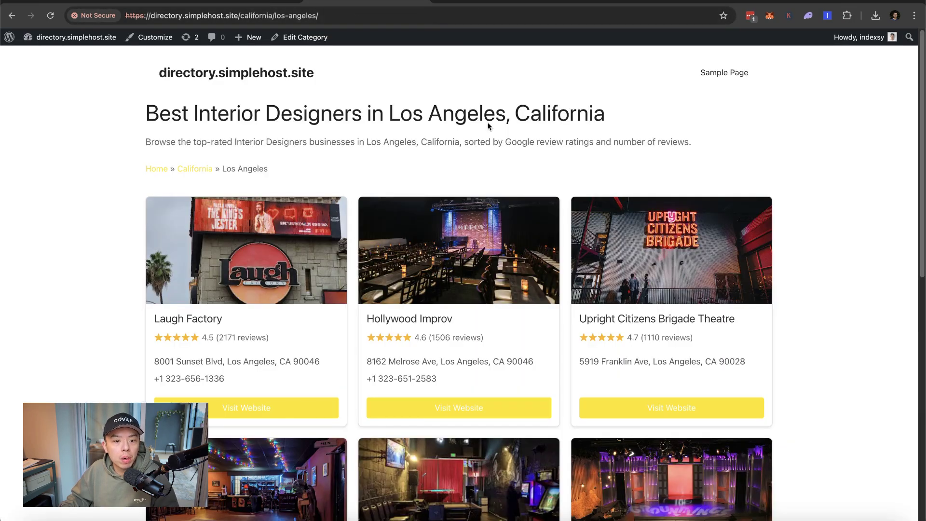
Pick blue #3351e9 in the Eye Dropper colour picker and copy its code.
click(271, 6)
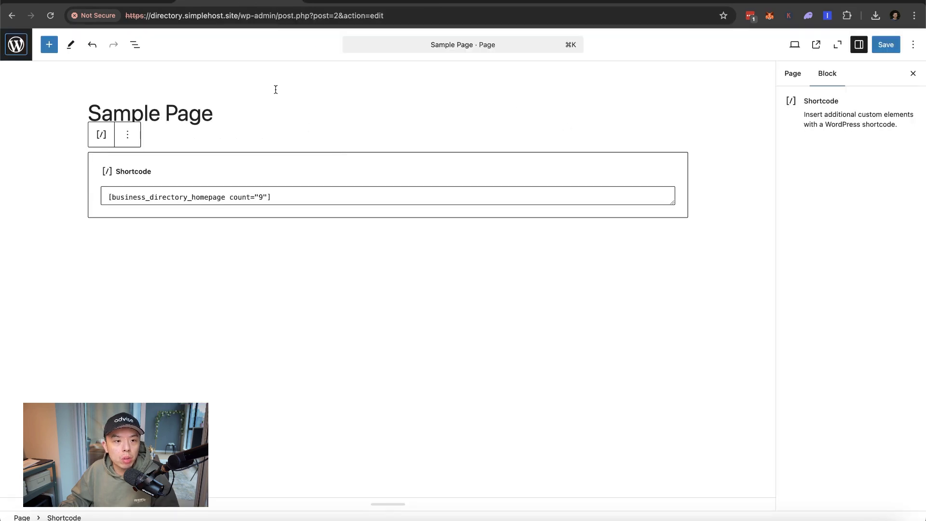
click(139, 2)
click(249, 244)
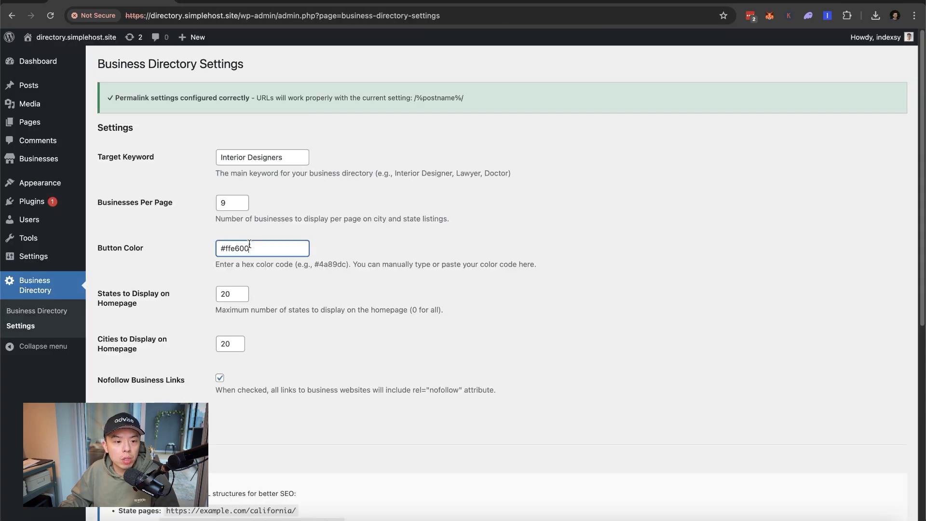
click(847, 15)
scroll(764, 204, down, 2)
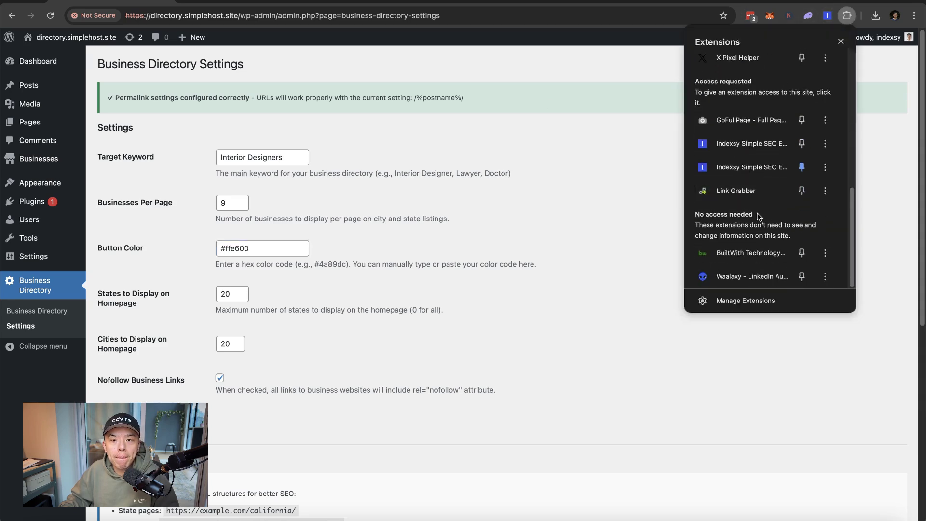
scroll(753, 121, up, 10)
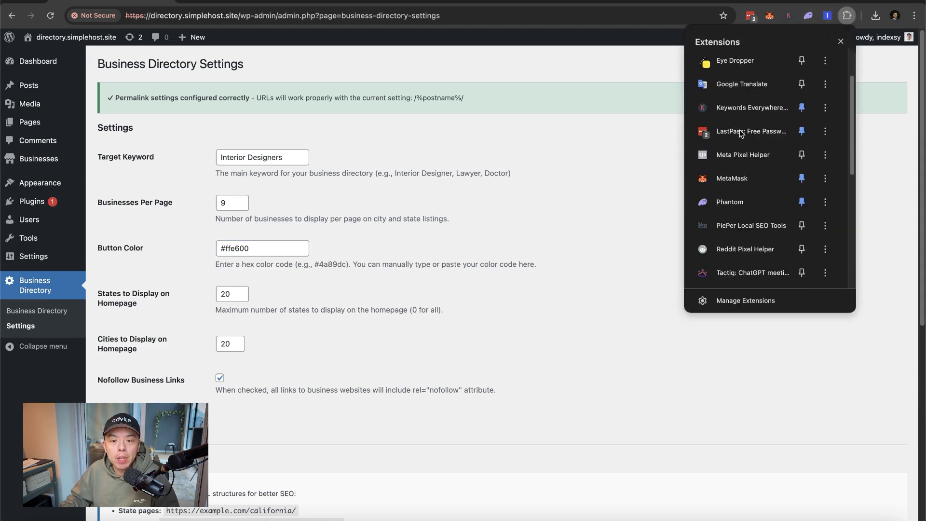
click(750, 65)
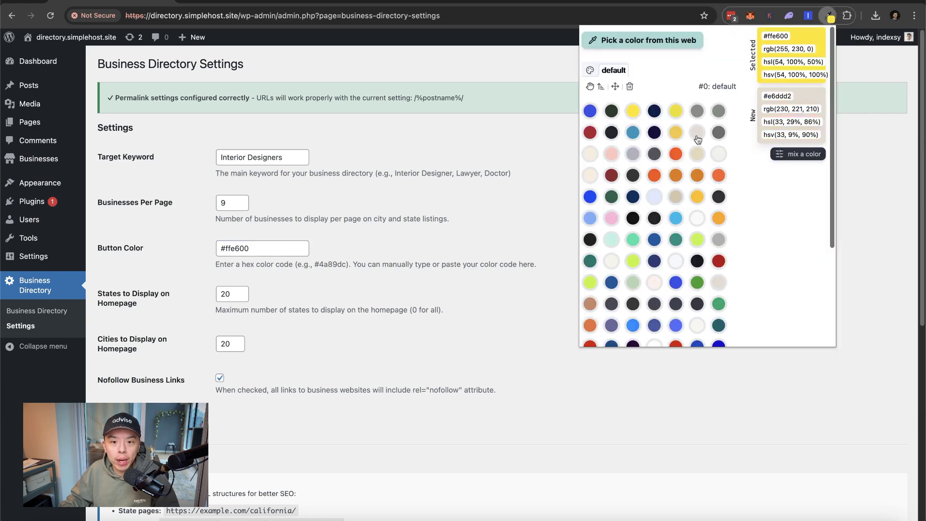
click(588, 112)
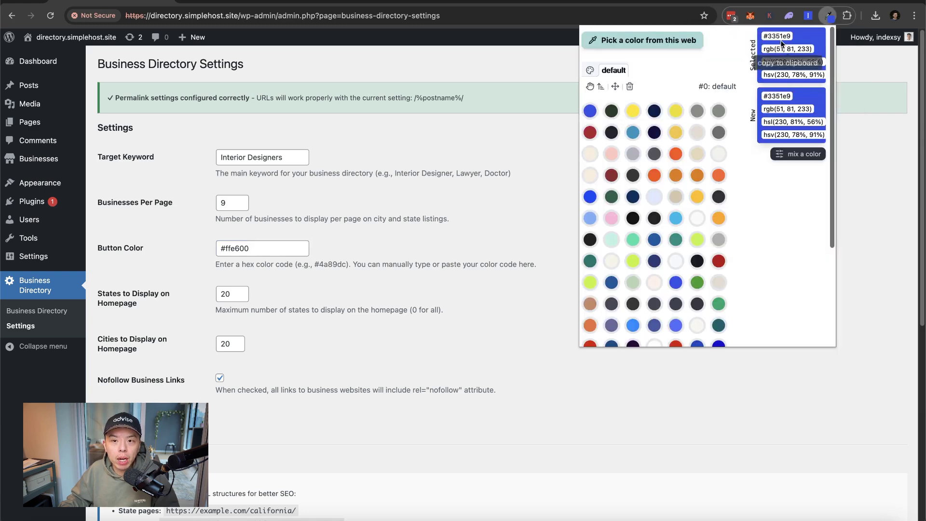
Replace Button Color #ffe600 with #3351e9 and save the settings.
click(267, 229)
drag(250, 248, 220, 248)
text(#3351e9)
scroll(397, 240, down, 2)
click(129, 325)
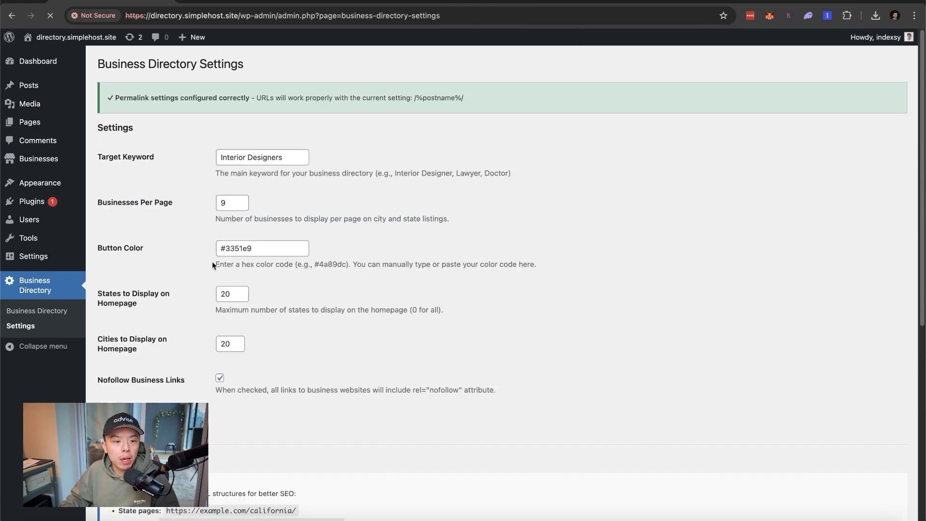
Set Businesses Per Page from 9 to 12, then go to the Los Angeles listing page.
click(225, 203)
double_click(224, 203)
text(12)
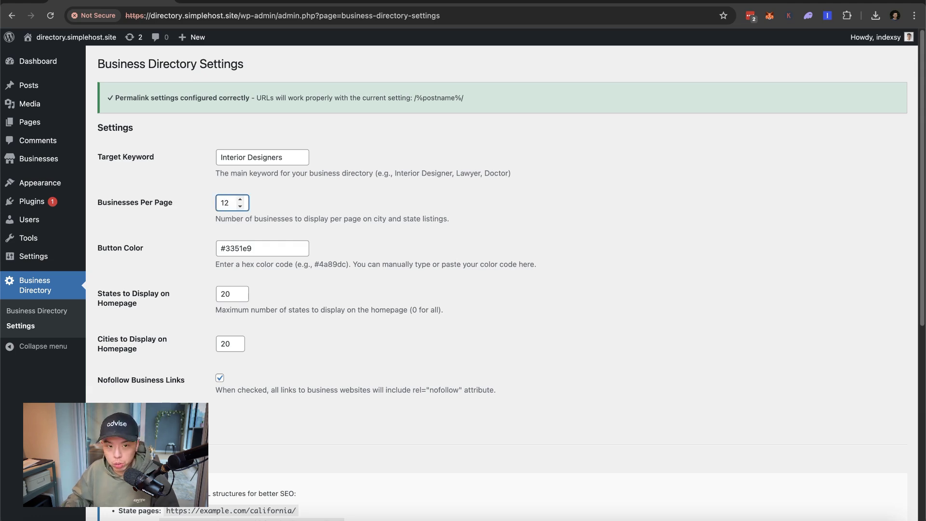
scroll(502, 270, down, 5)
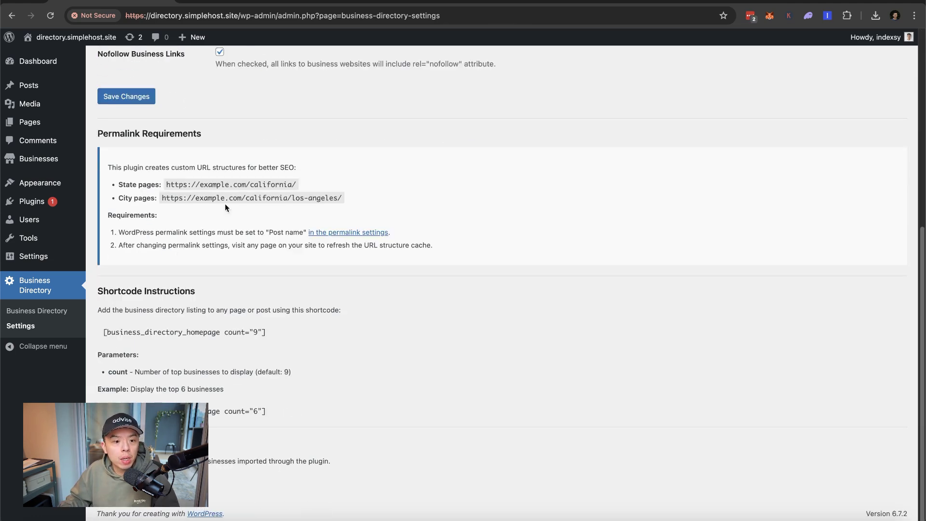
click(277, 20)
Reload the Los Angeles page and check its cards' blue Visit Website buttons.
text(https://directory.simplehost.site/california/los-angeles/)
key(Return)
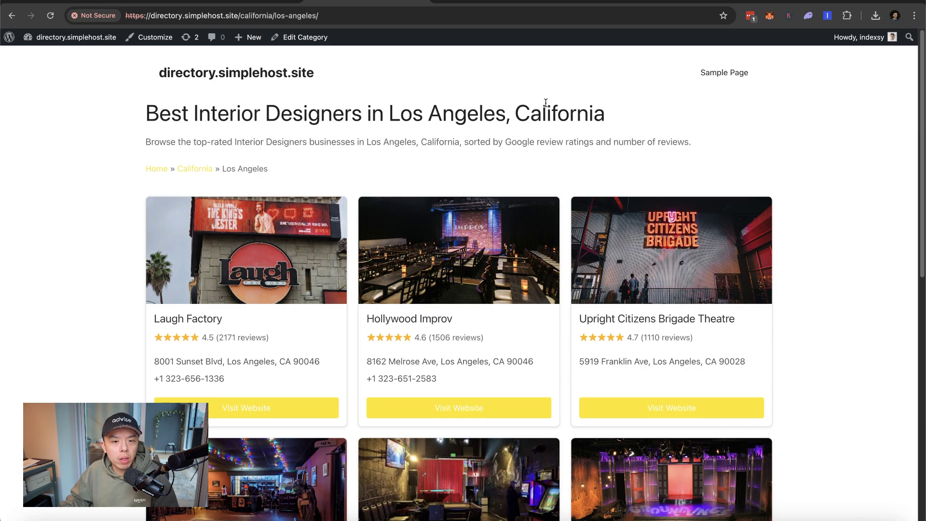
scroll(608, 178, down, 15)
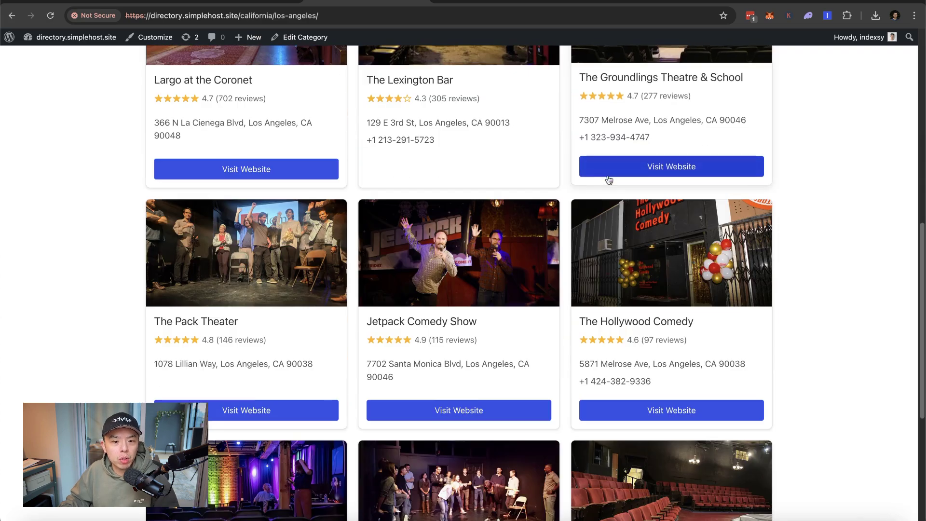
scroll(608, 183, up, 15)
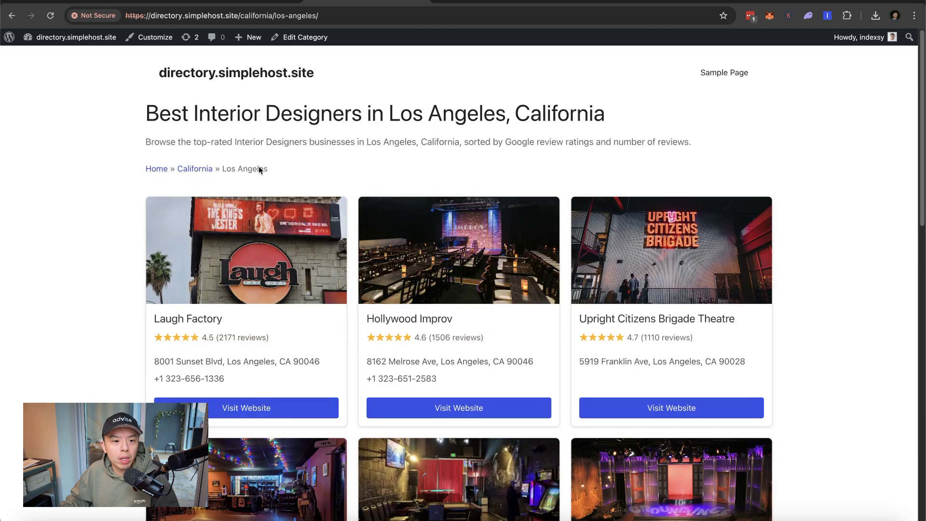
Open the California state page from the breadcrumb and scroll its listing cards.
click(195, 168)
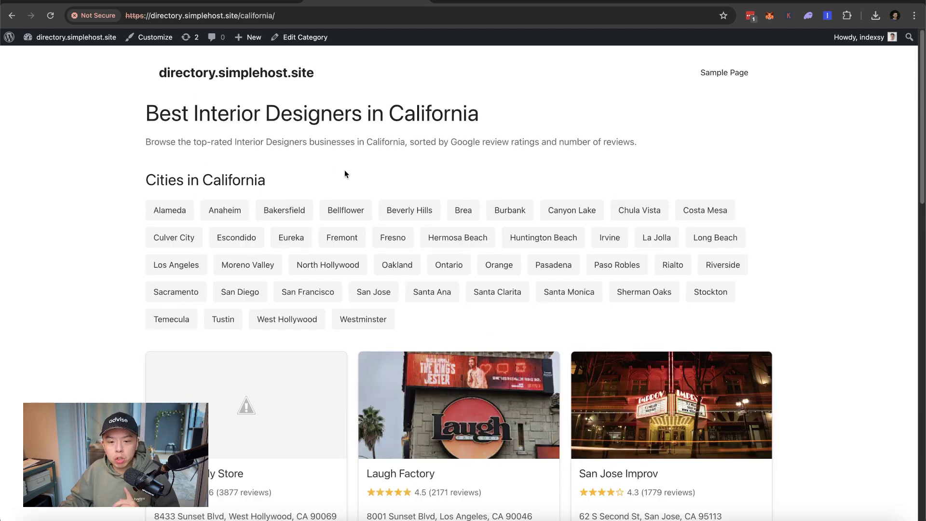
scroll(369, 169, down, 15)
mouse_move(108, 41)
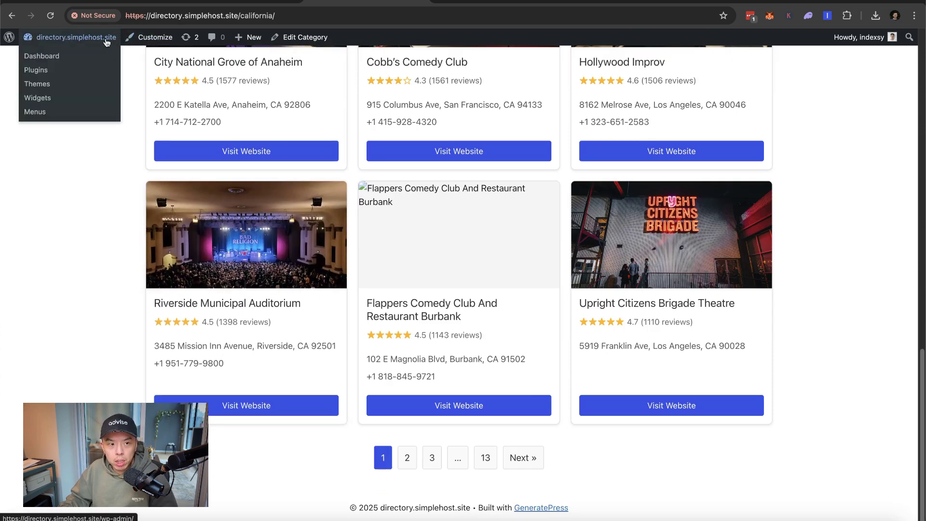
Open the Comedy Oakland entry from the admin Businesses list and look it over.
click(106, 42)
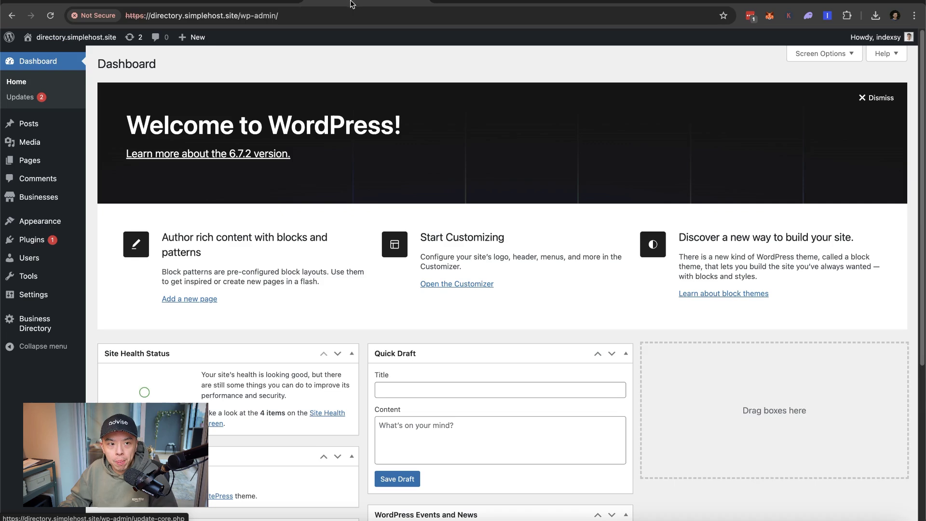
click(60, 197)
click(152, 155)
scroll(440, 188, down, 10)
scroll(396, 227, up, 10)
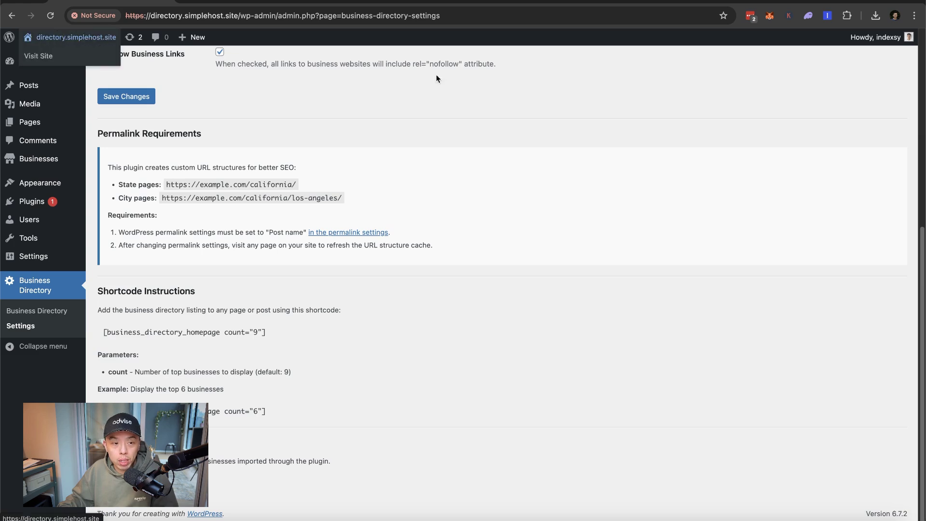
scroll(471, 85, up, 7)
Browse the front page down to the by-State and by-City lists, then return to the top.
click(81, 40)
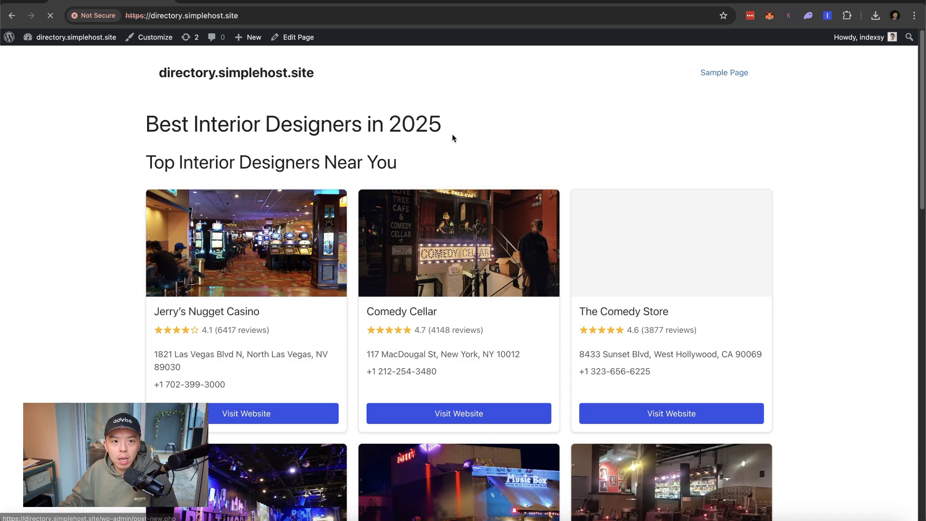
scroll(447, 132, down, 12)
scroll(449, 137, down, 4)
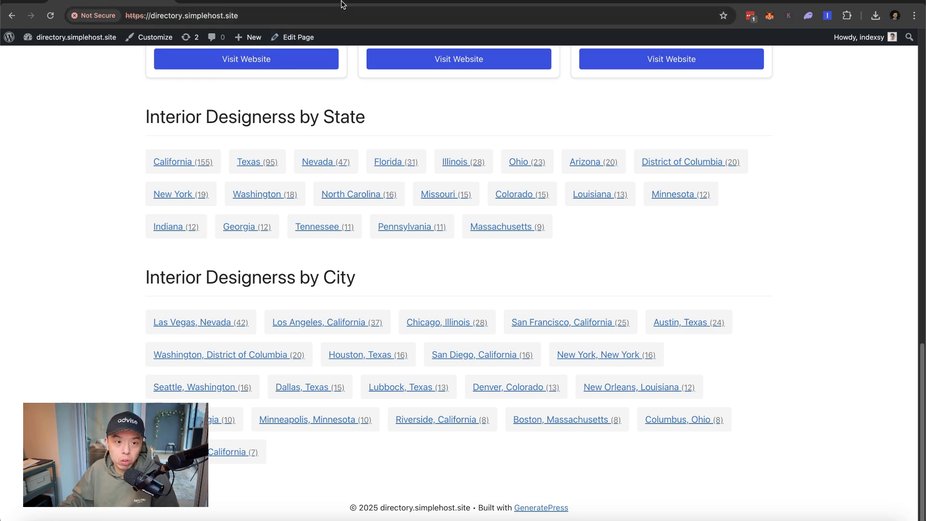
key(Home)
Go from the Sample Page editor through the admin to the Business Directory settings.
click(270, 2)
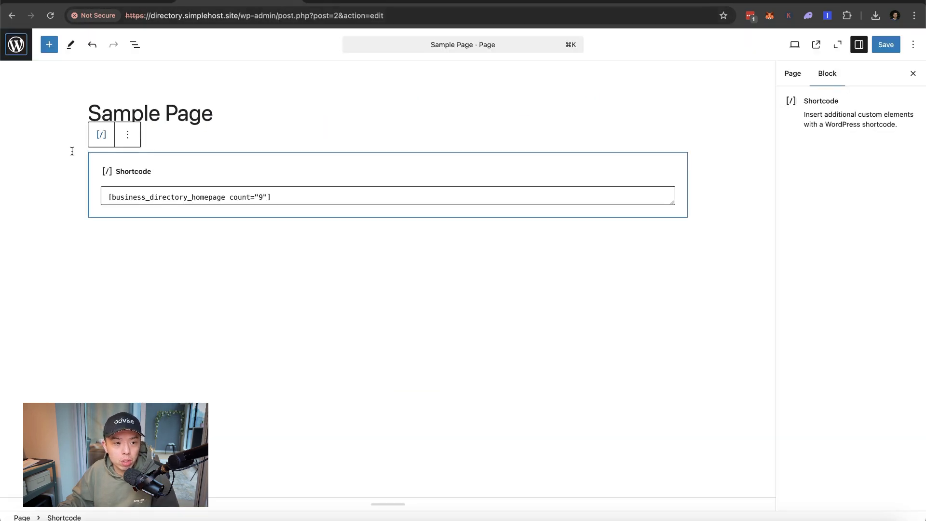
click(14, 44)
mouse_move(46, 248)
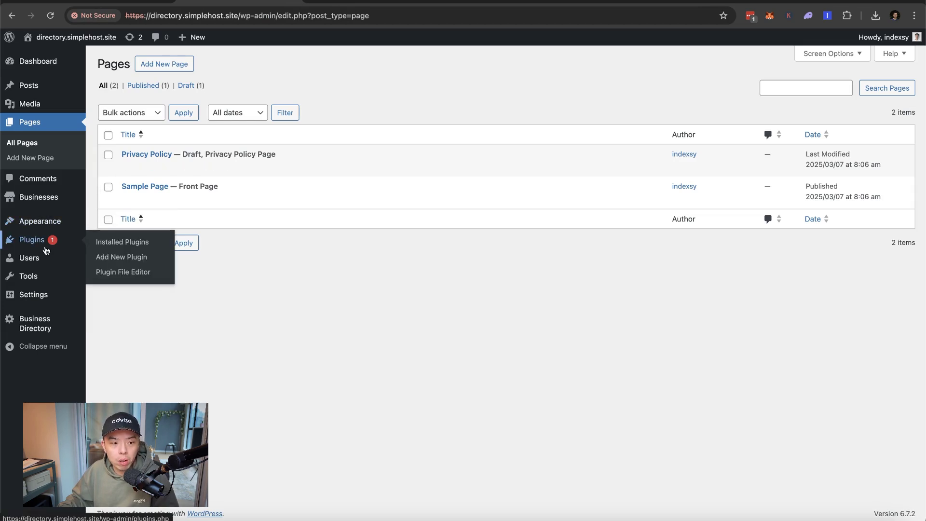
click(29, 322)
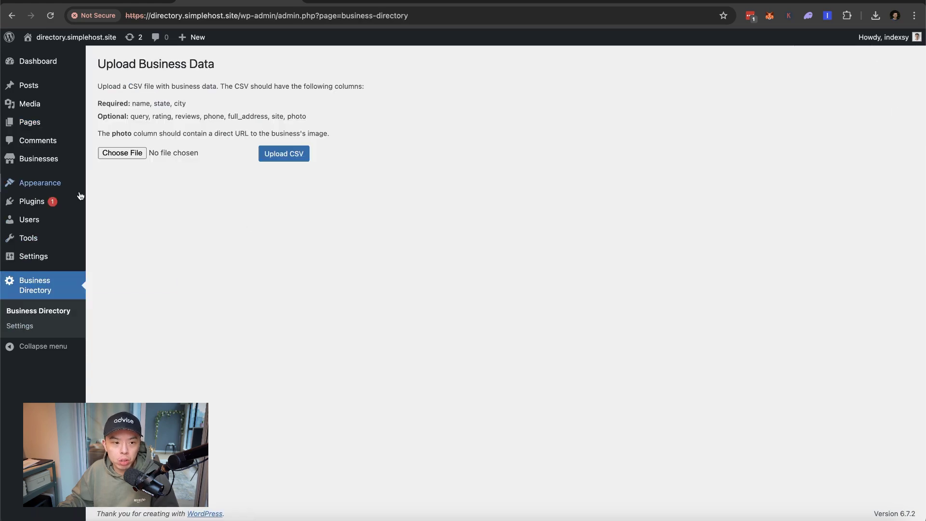
click(34, 326)
Review settings (12 per page, #3351e9) and select the Interior Designers target keyword.
scroll(198, 190, down, 3)
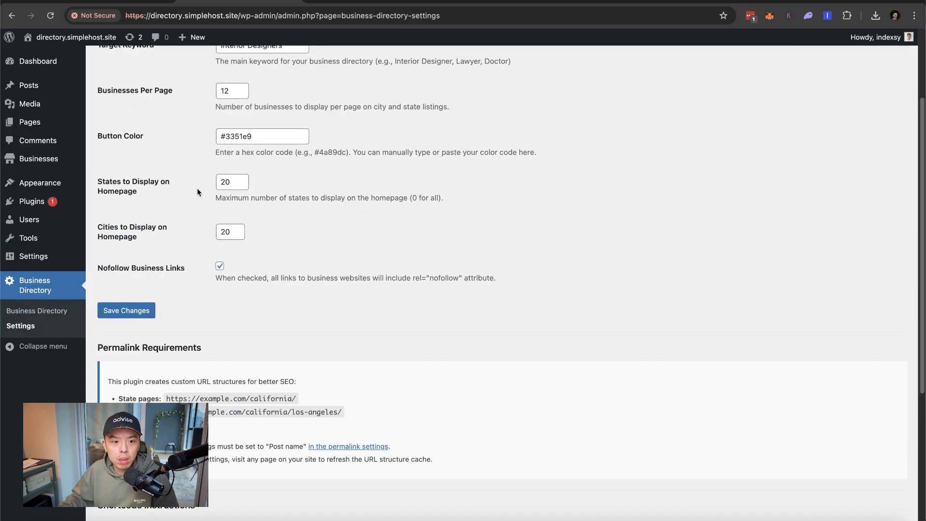
scroll(198, 188, down, 3)
scroll(191, 195, up, 5)
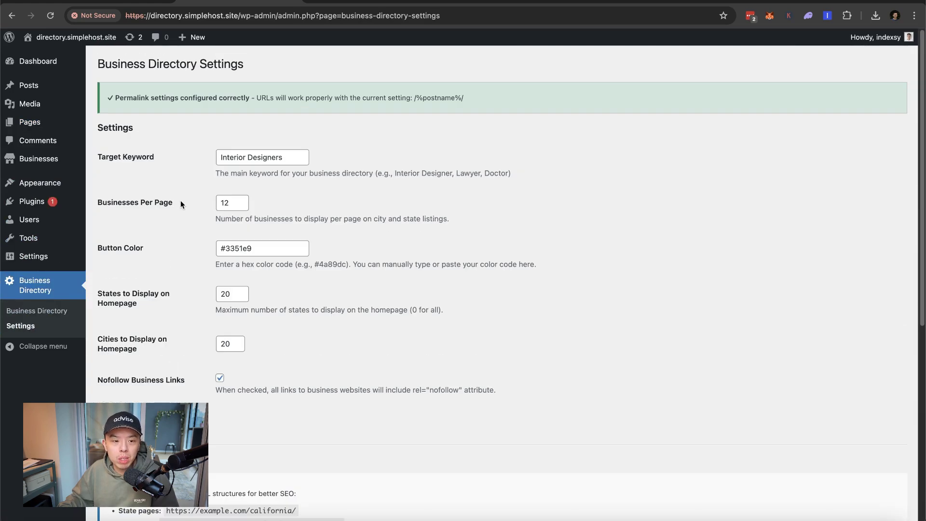
triple_click(260, 158)
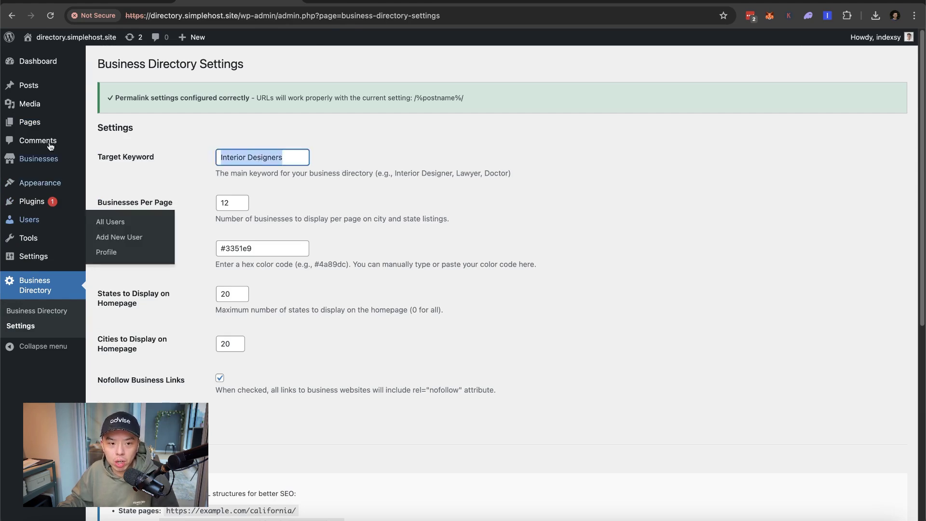
click(324, 1)
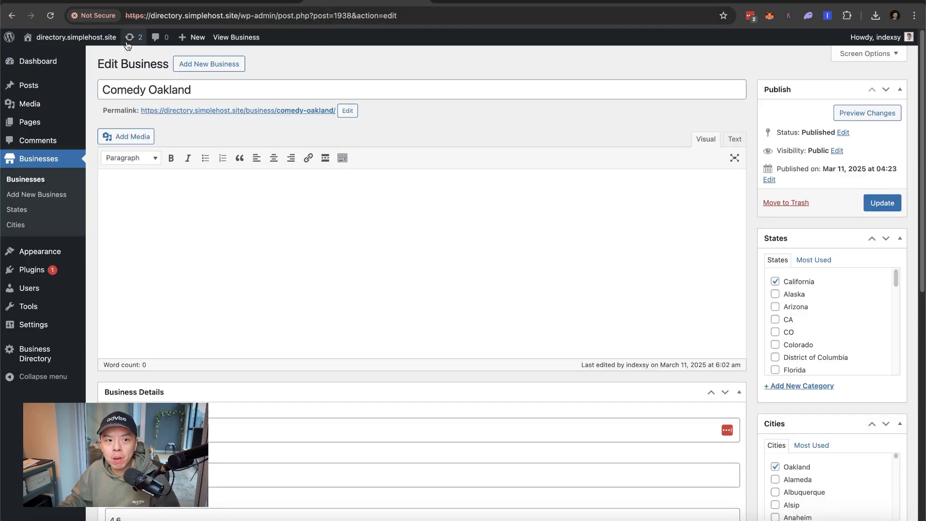
Scroll the front page's Interior Designers headings, State and City sections, and back up.
click(439, 2)
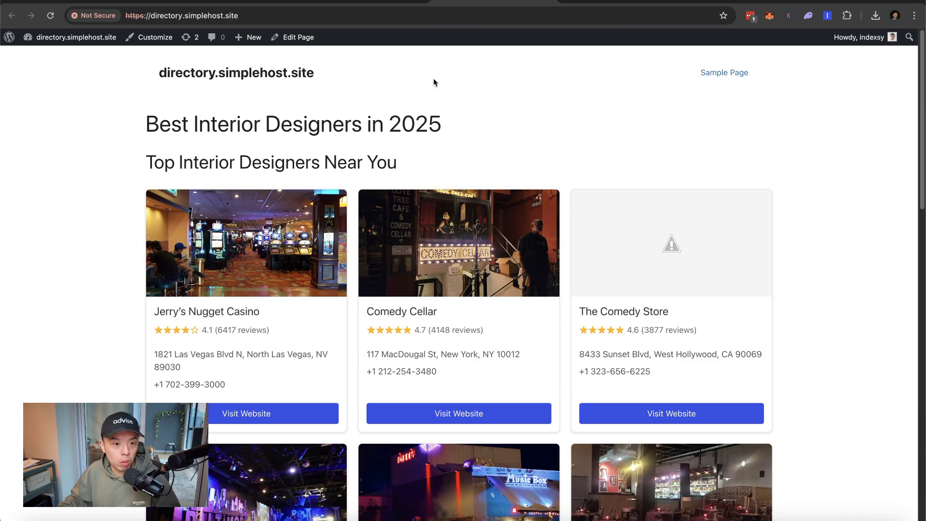
scroll(462, 166, down, 10)
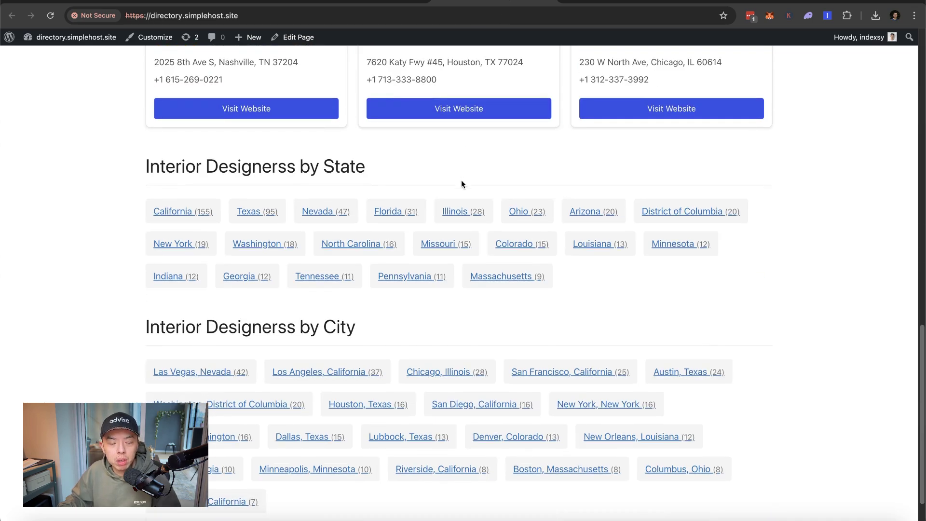
scroll(461, 190, down, 2)
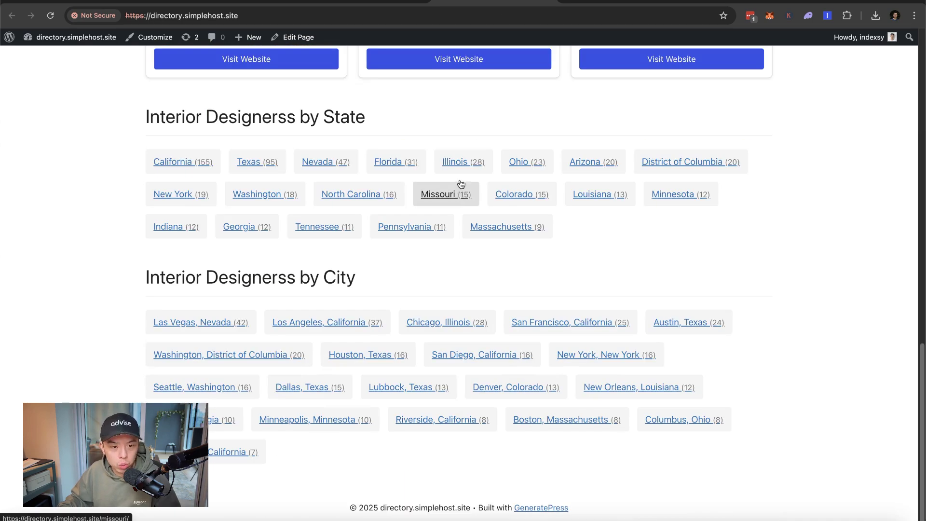
scroll(458, 188, up, 15)
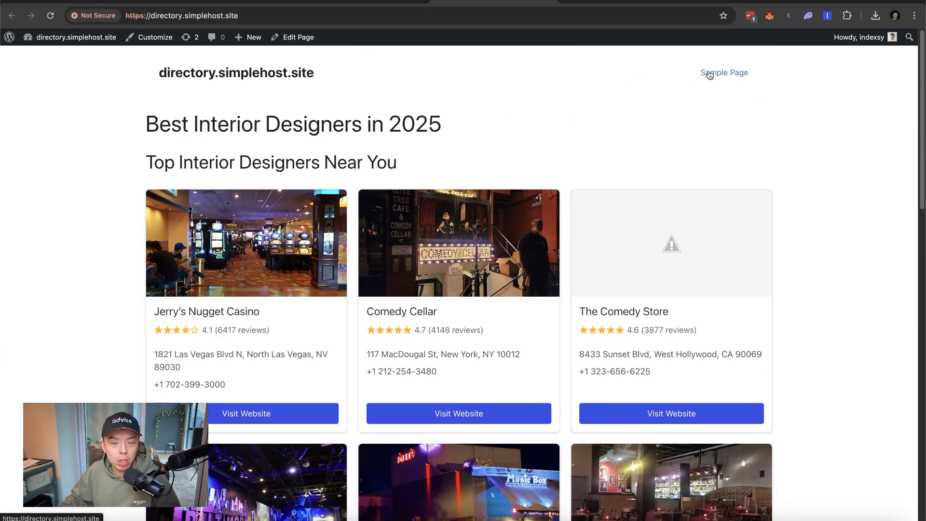
scroll(511, 248, down, 10)
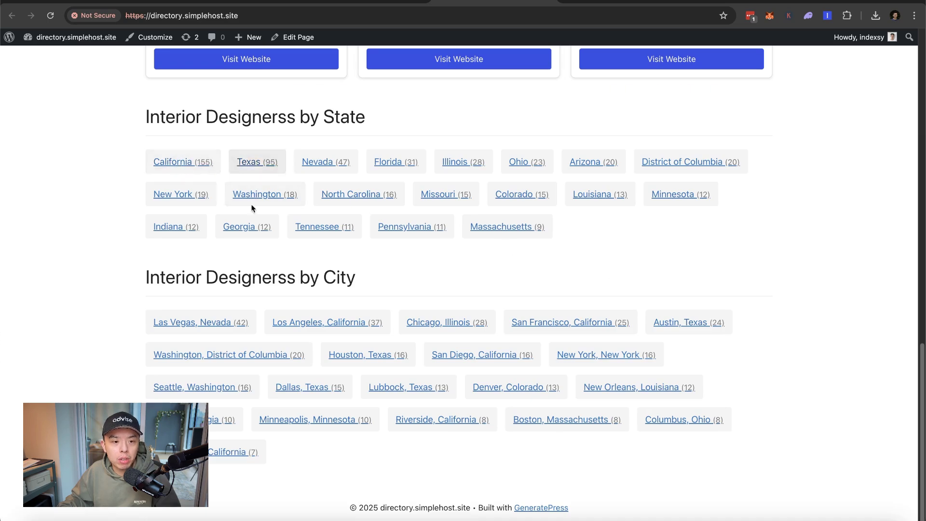
scroll(648, 230, up, 15)
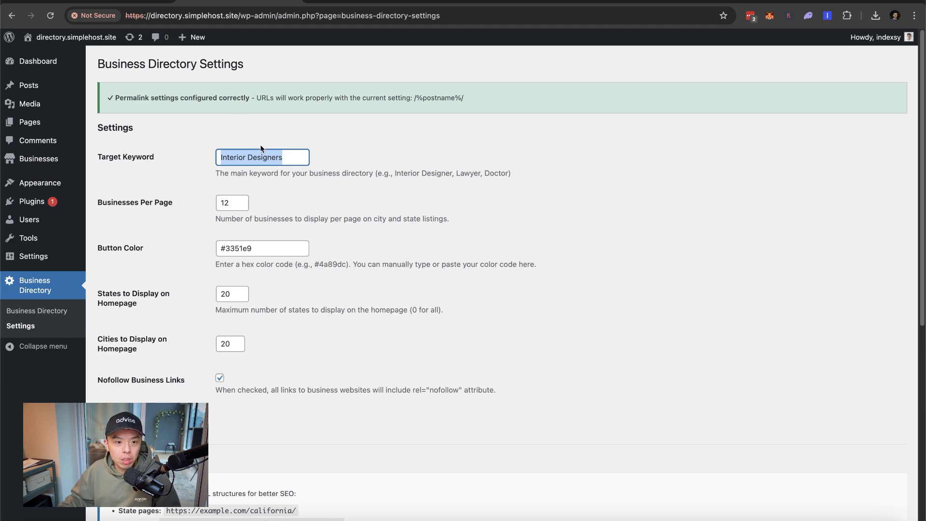
Change the Target Keyword to Comedy Clubs and save the settings.
text(Comed)
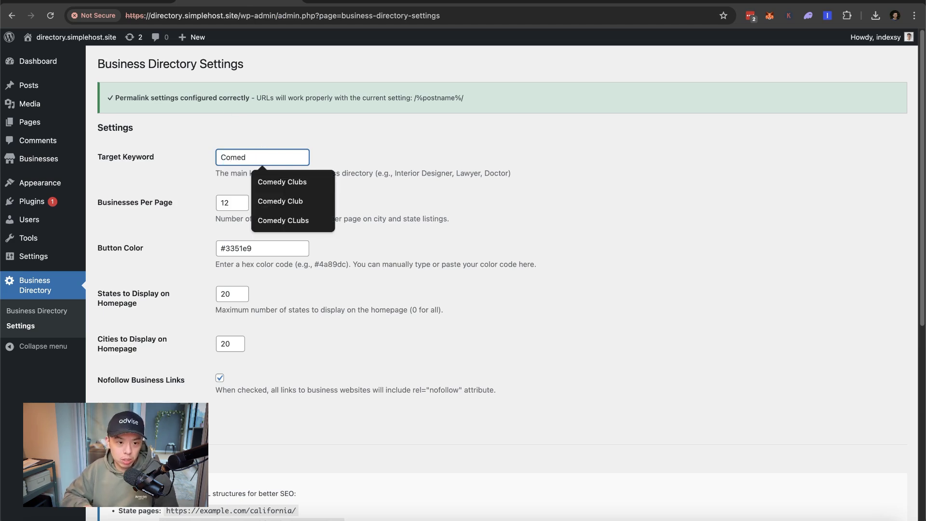
key(Down)
key(Return)
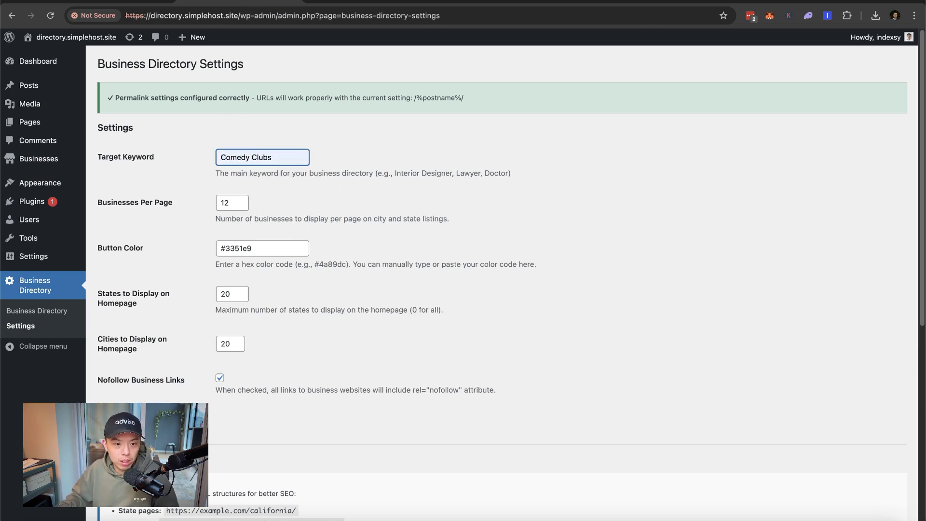
key(Return)
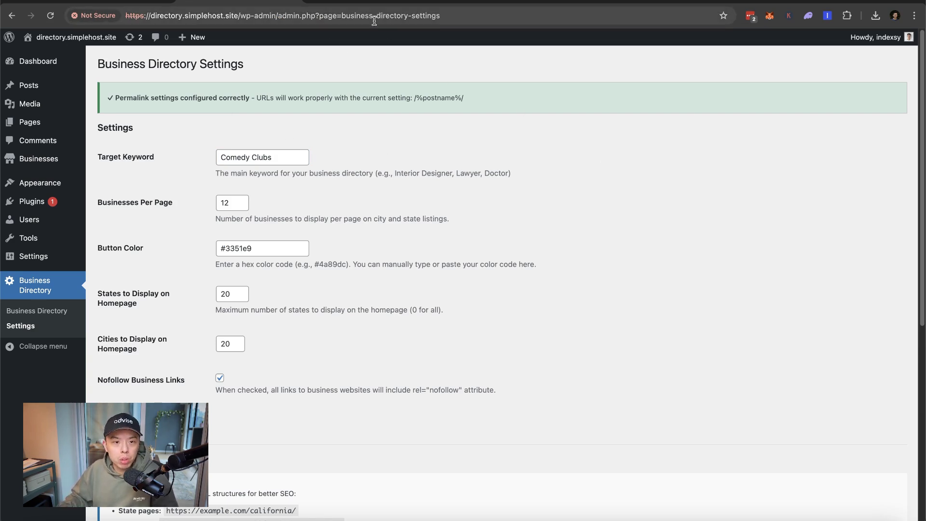
Review the live homepage's comedy venue cards and state links like Texas (95) and Nevada (47).
click(455, 2)
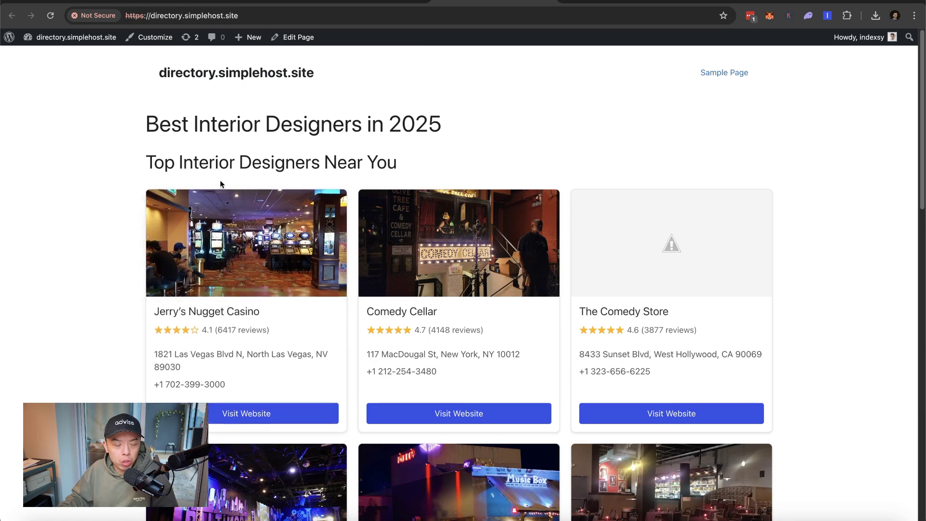
scroll(438, 135, down, 1)
scroll(438, 135, up, 1)
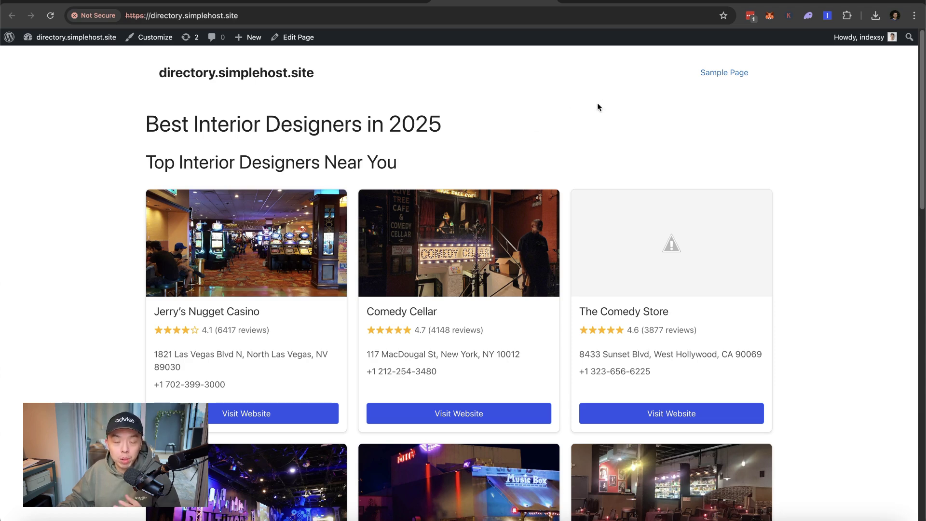
scroll(597, 106, down, 15)
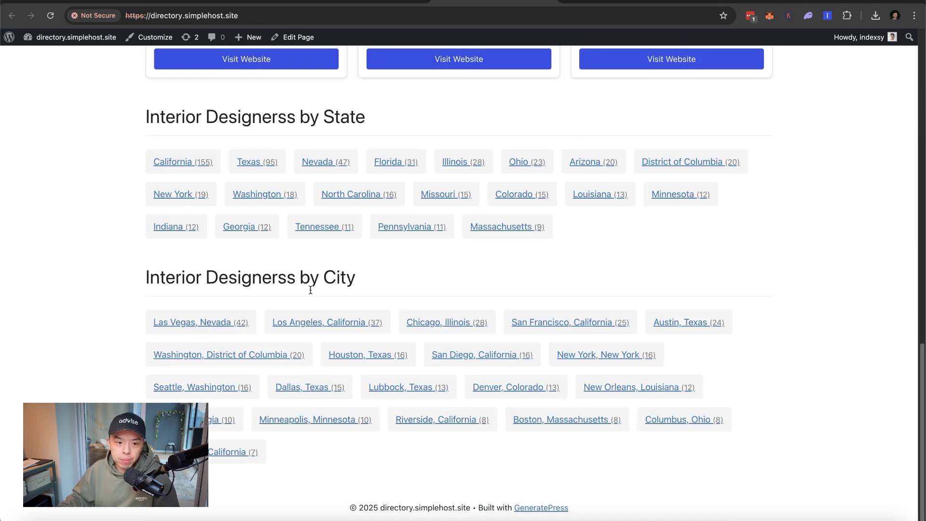
Open the Los Angeles, California city page and scroll through its club cards.
click(311, 322)
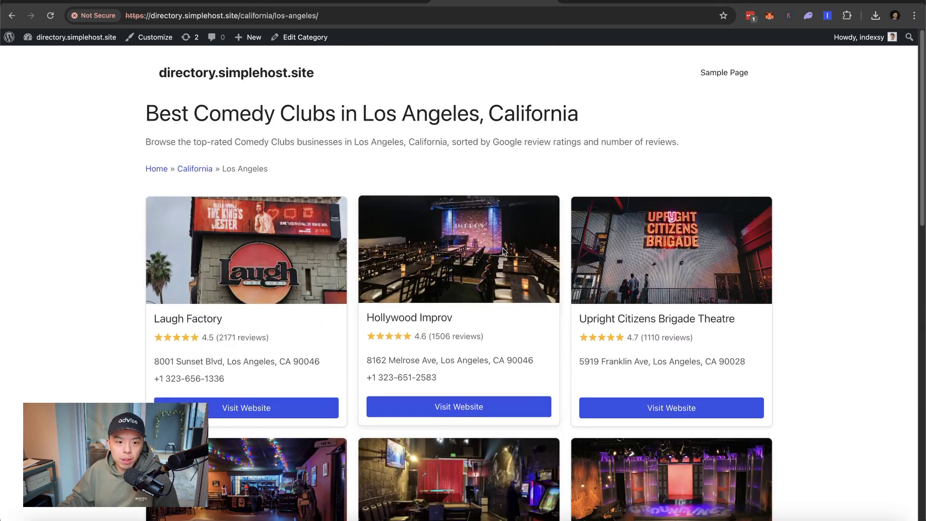
scroll(144, 188, down, 1)
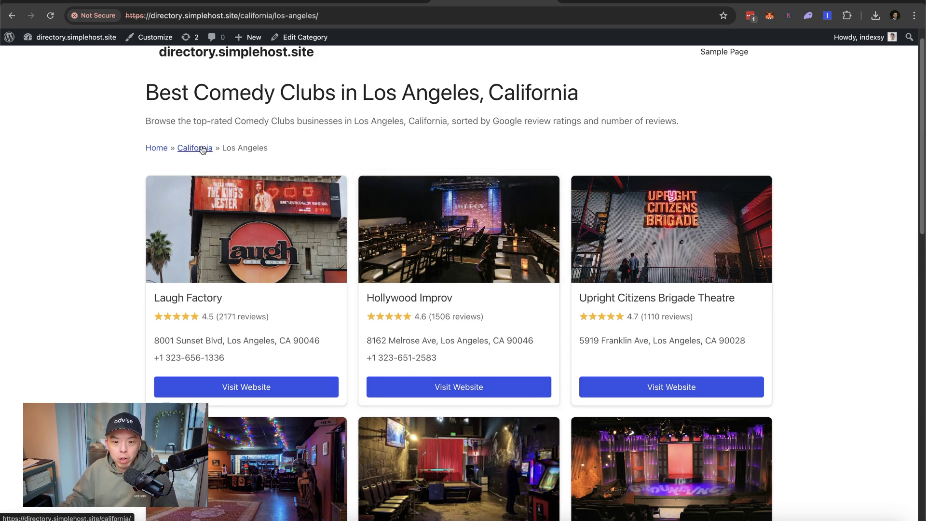
scroll(202, 150, down, 10)
scroll(202, 150, up, 11)
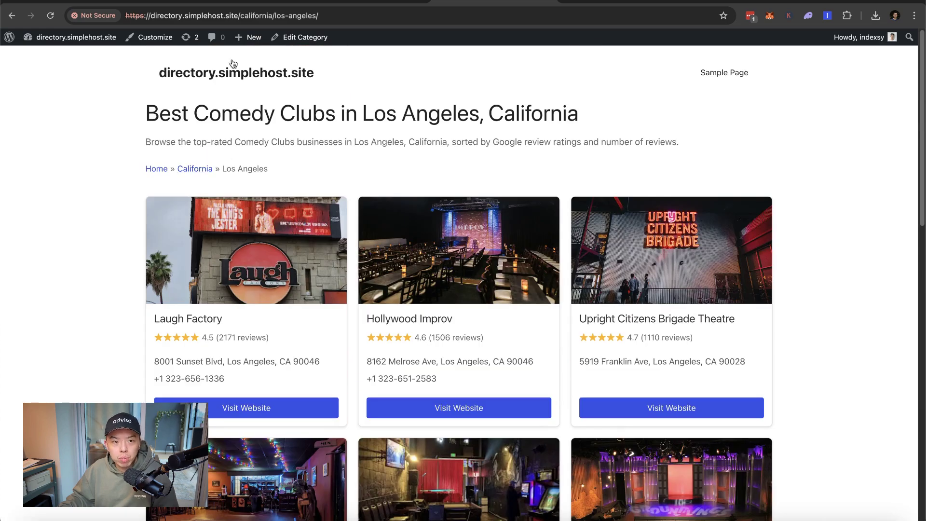
Visit the directory homepage and its editor, then go back to the Los Angeles page.
click(228, 77)
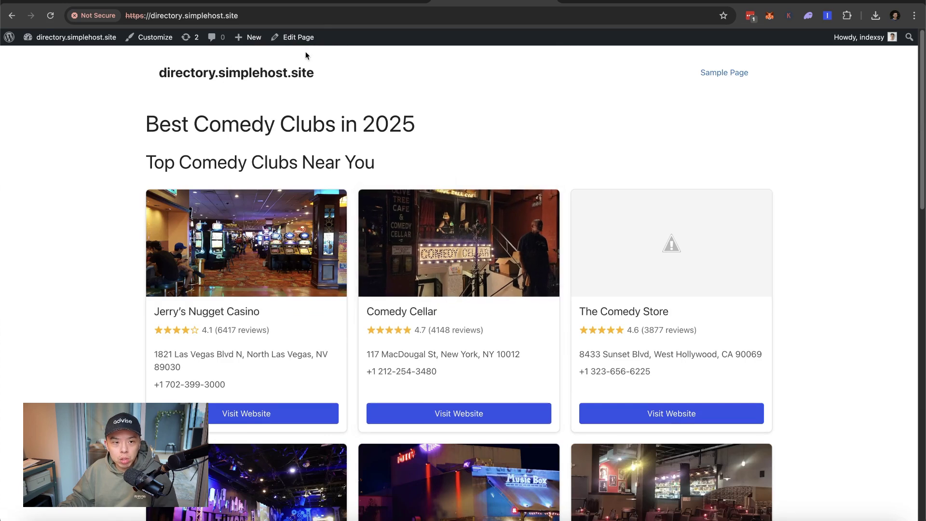
click(295, 38)
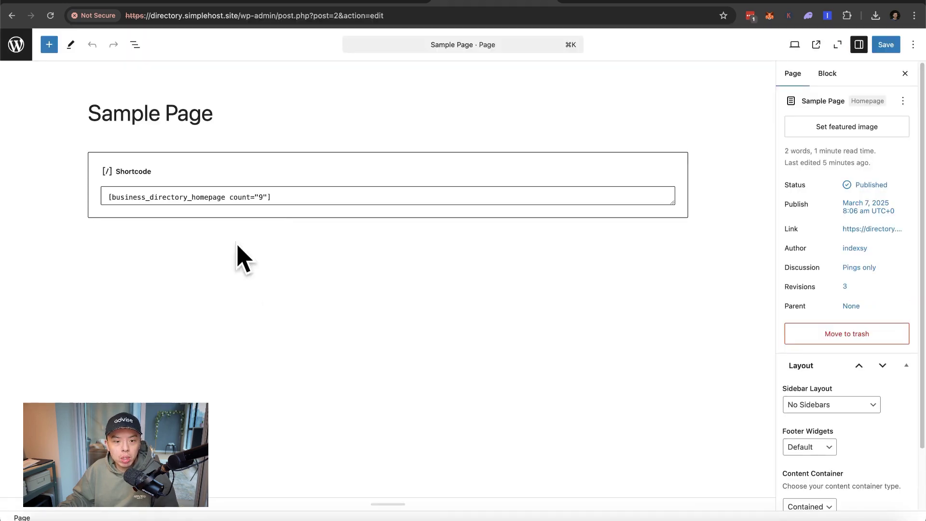
click(12, 16)
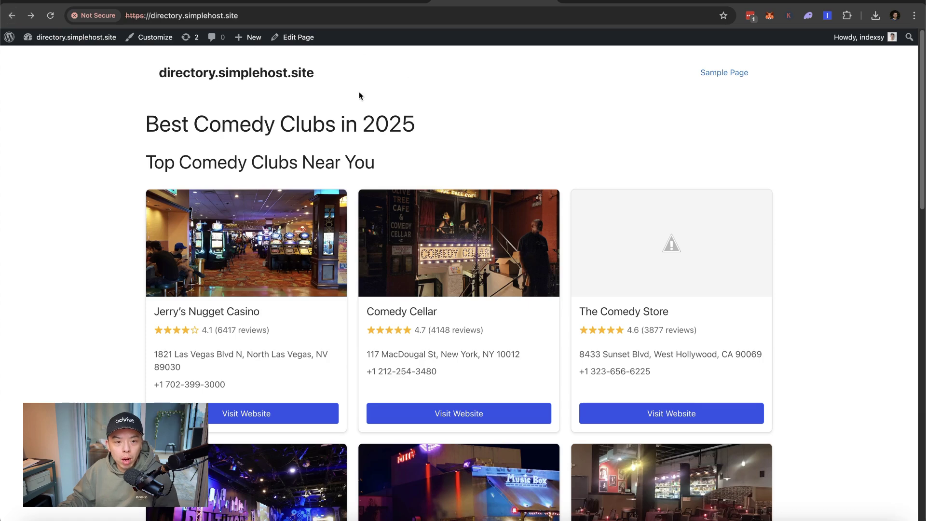
click(11, 15)
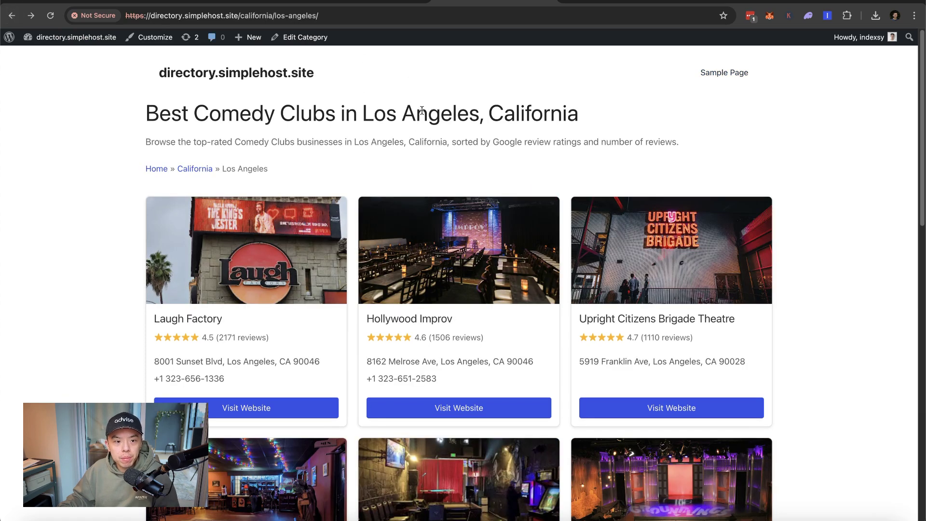
Open the 'Best Comedy Clubs in California' state page from the breadcrumb.
scroll(417, 125, down, 15)
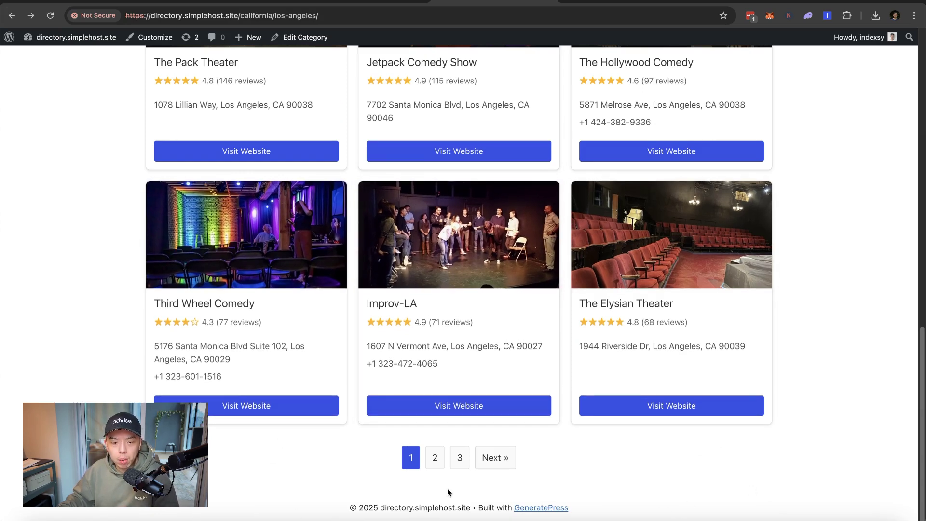
scroll(648, 399, up, 15)
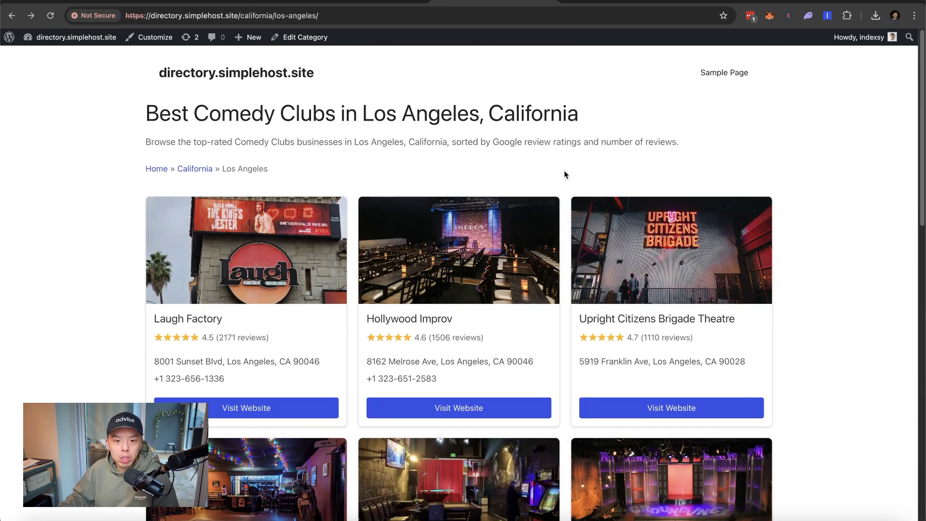
scroll(248, 160, down, 10)
scroll(248, 161, up, 10)
click(195, 169)
scroll(552, 133, down, 15)
scroll(552, 133, up, 15)
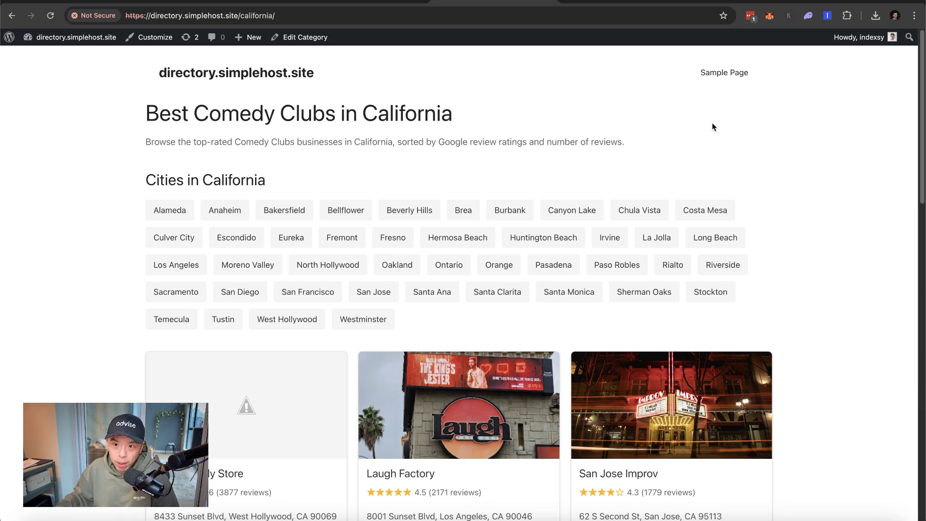
click(827, 16)
click(481, 38)
click(522, 38)
click(557, 42)
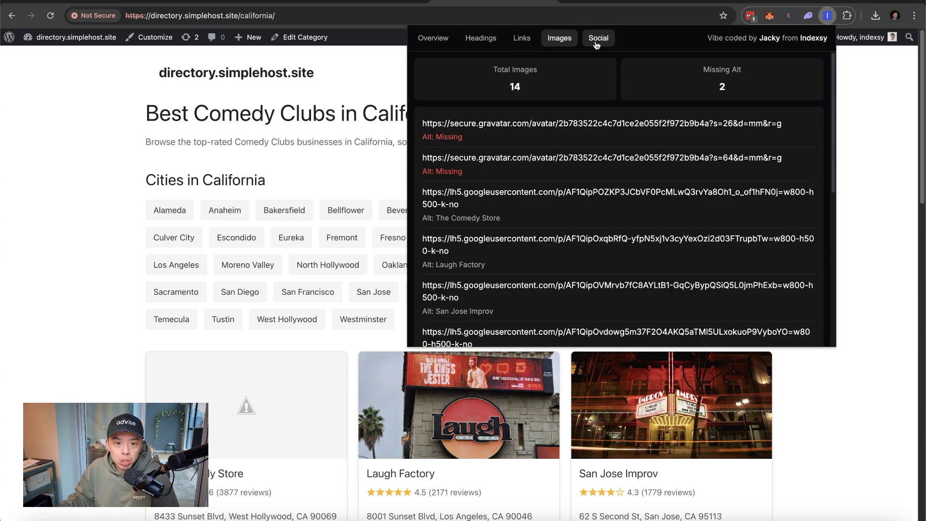
click(599, 39)
click(481, 39)
click(432, 39)
click(326, 126)
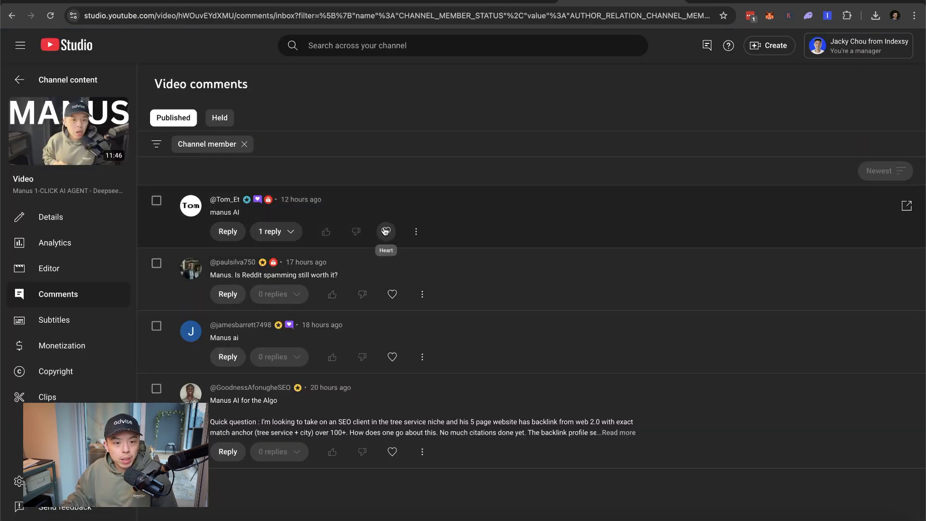
Heart the four channel-member comments, including the Reddit and SEO client questions, then clear the filter.
click(386, 231)
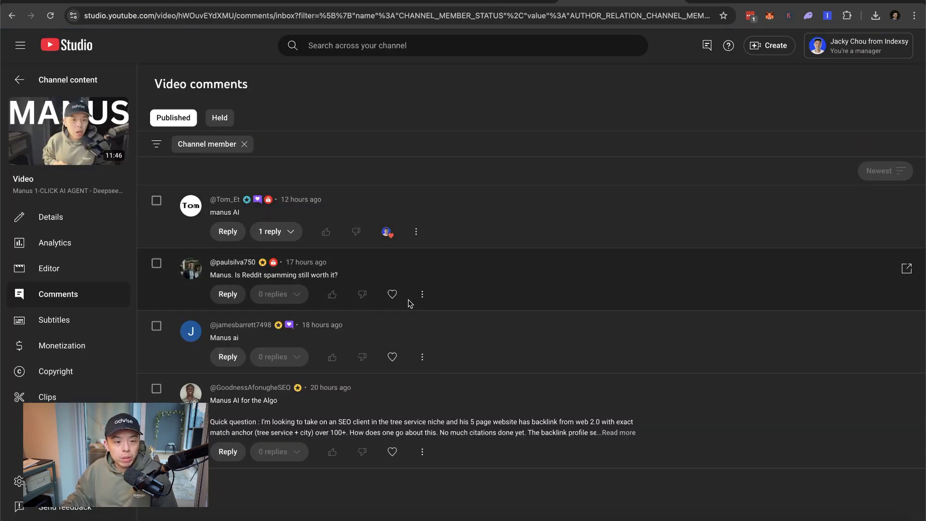
click(392, 294)
click(392, 356)
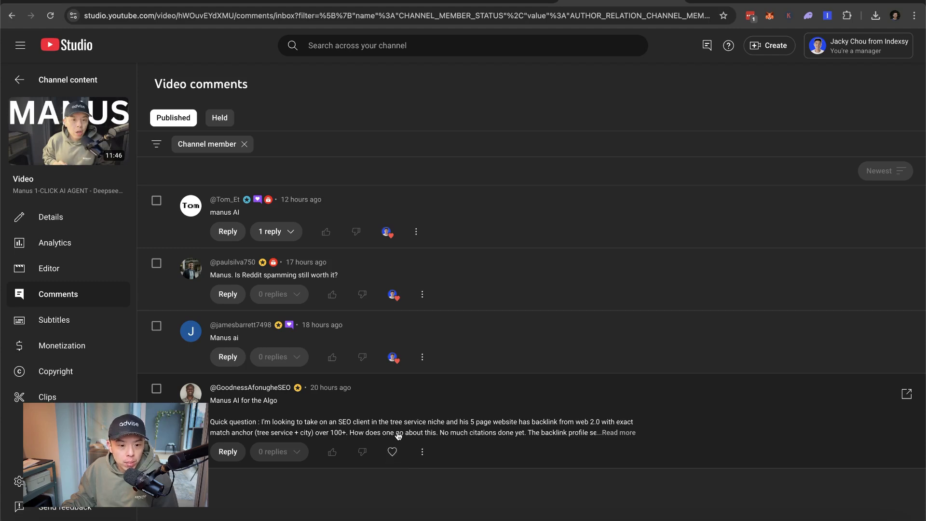
click(392, 447)
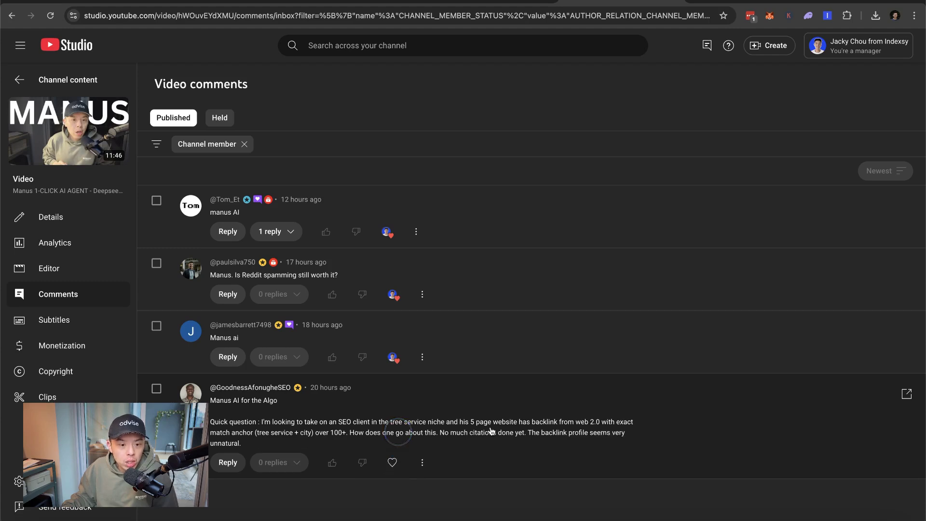
click(392, 464)
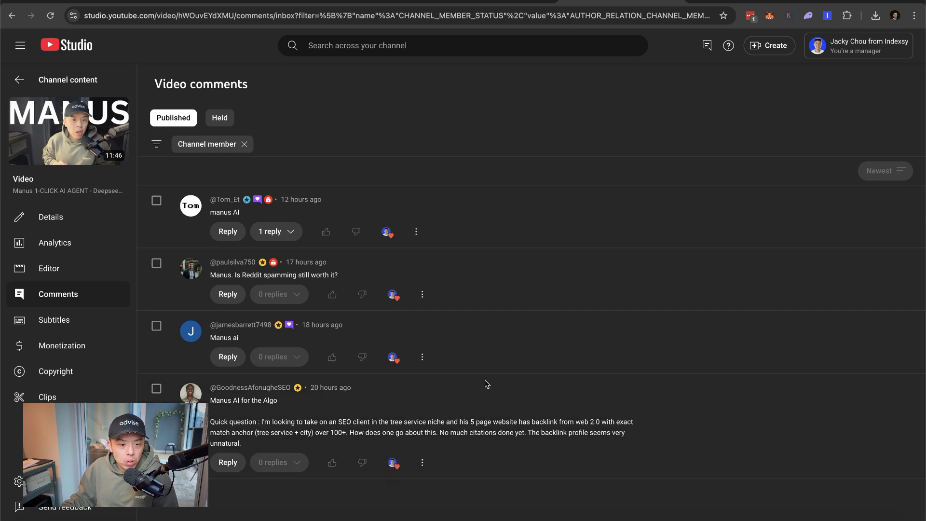
click(244, 144)
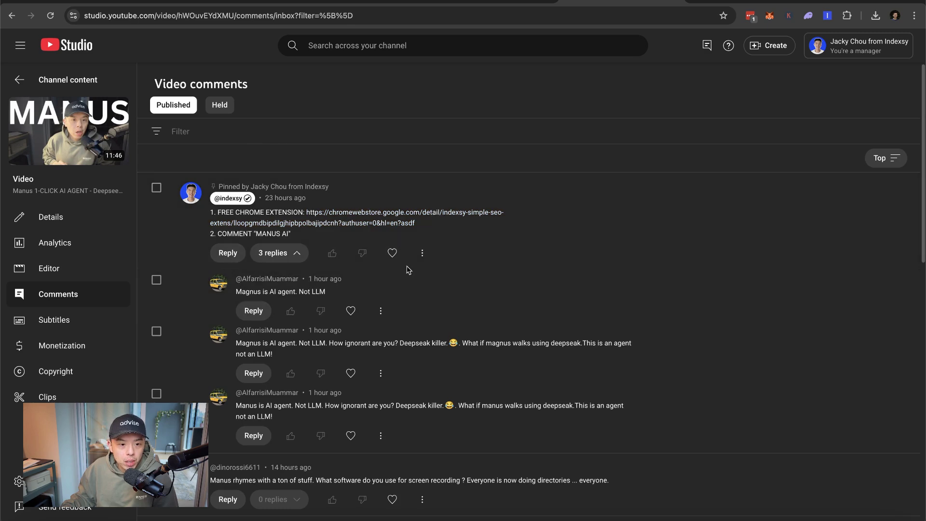
Heart the first pinned-comment reply and the screen-recording, Degen deal and Chrome extension comments.
click(351, 311)
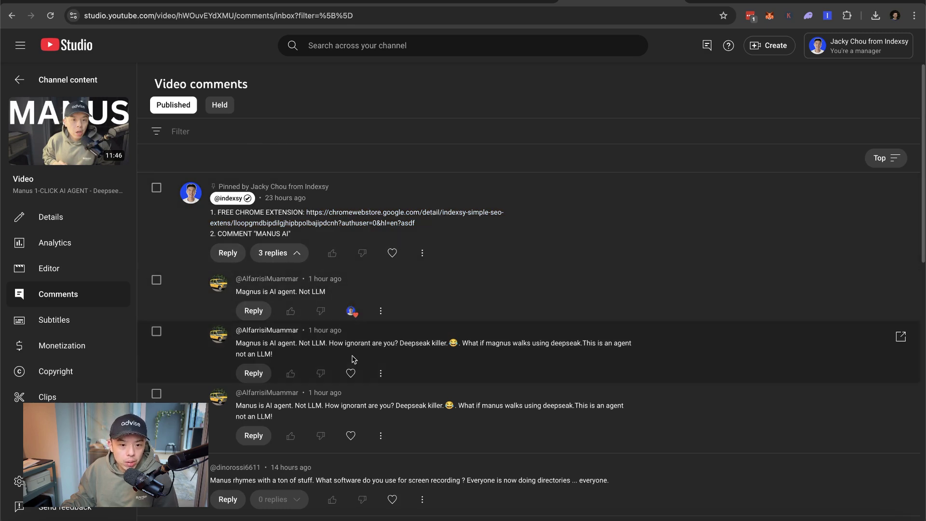
scroll(374, 350, down, 3)
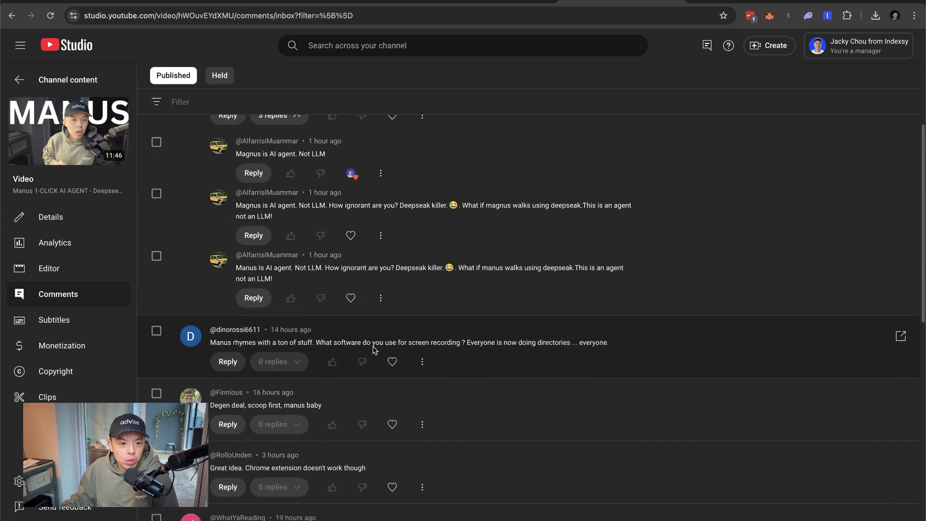
scroll(374, 349, down, 1)
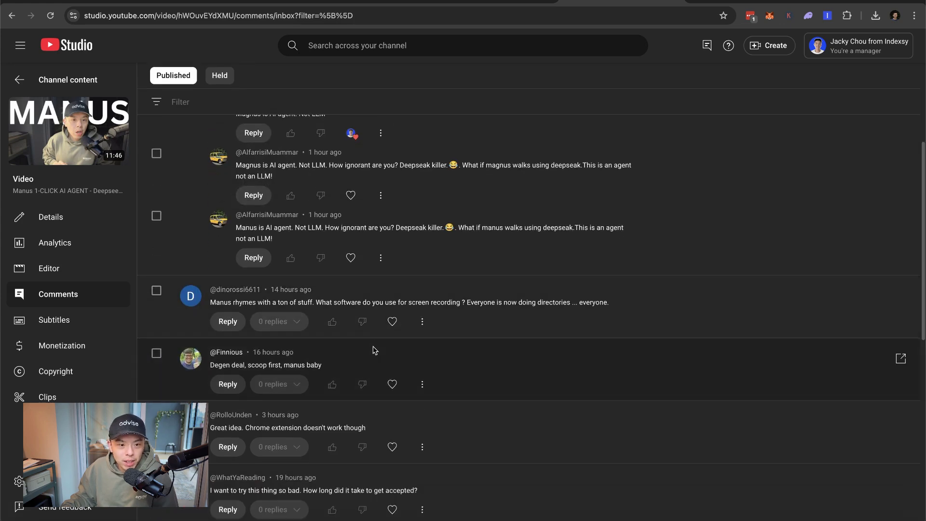
click(390, 321)
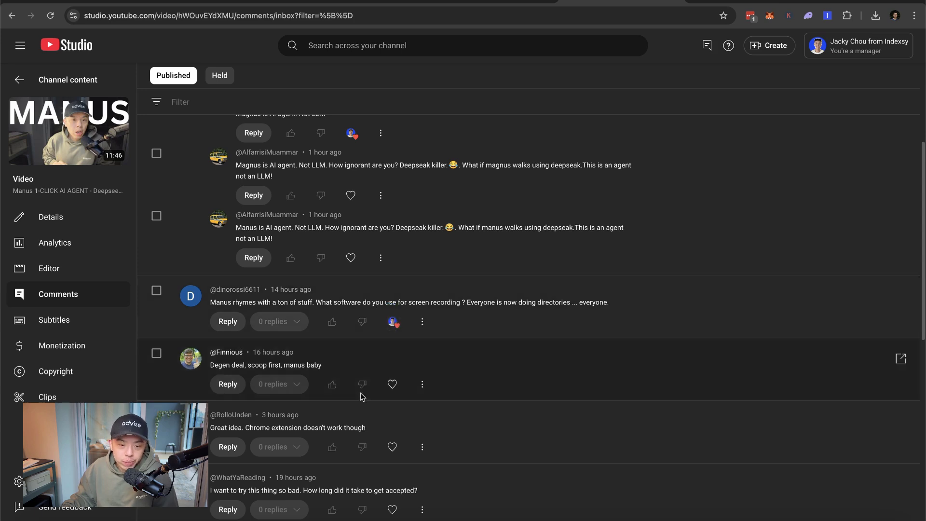
click(389, 384)
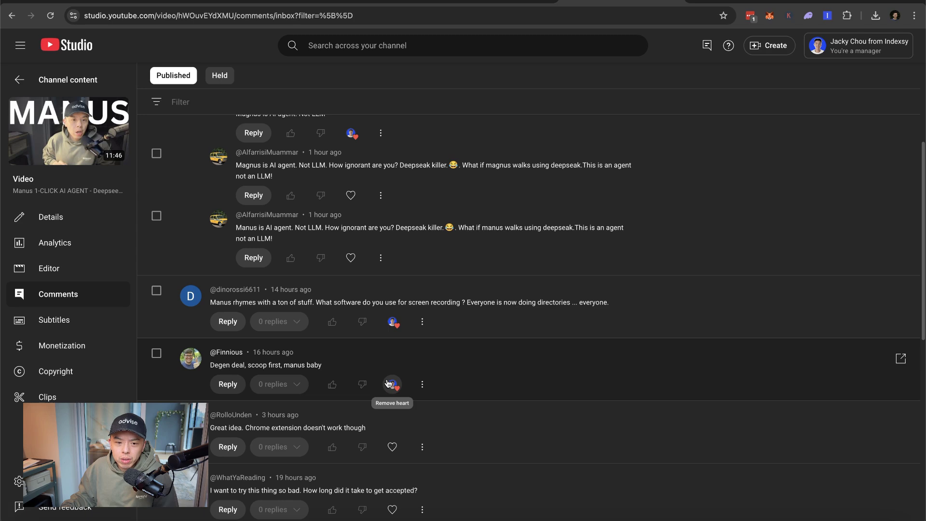
click(392, 447)
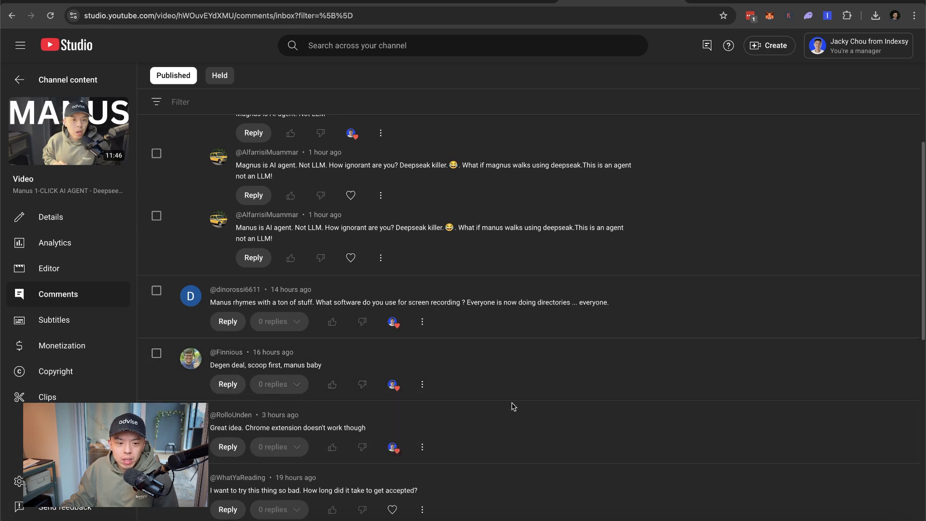
Heart the comment asking how long acceptance took and the Chinese-language comment.
scroll(513, 403, down, 2)
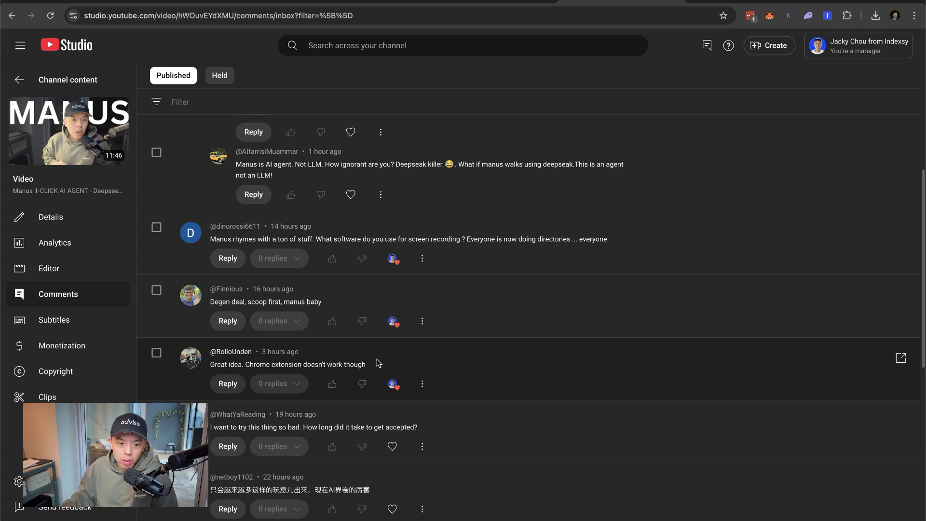
scroll(376, 363, down, 1)
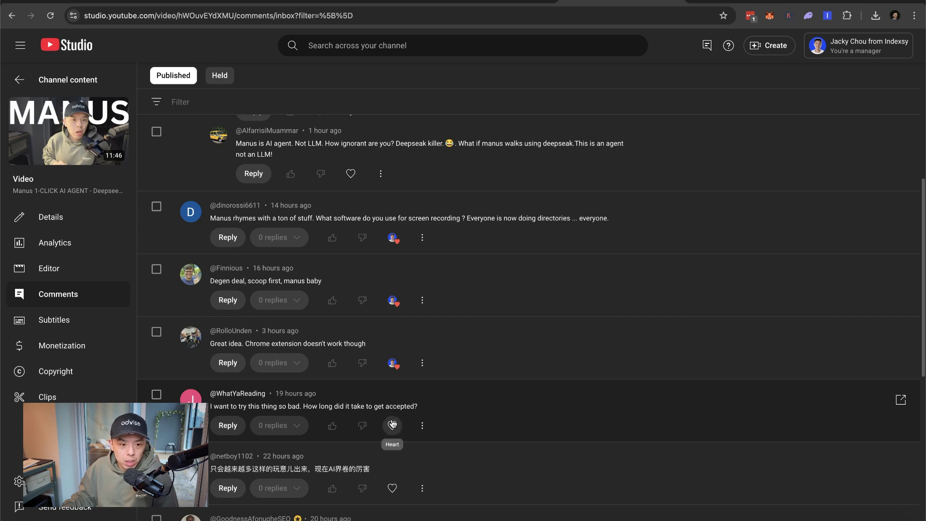
click(393, 423)
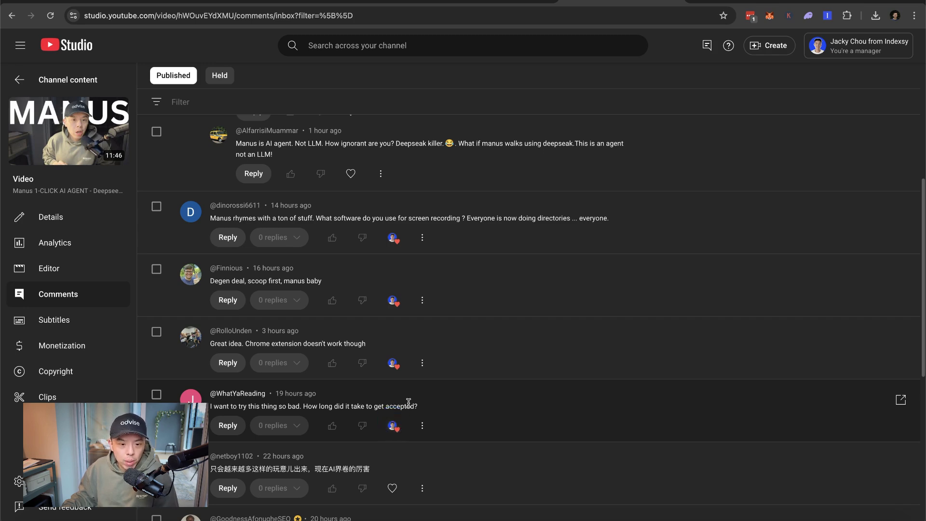
click(393, 488)
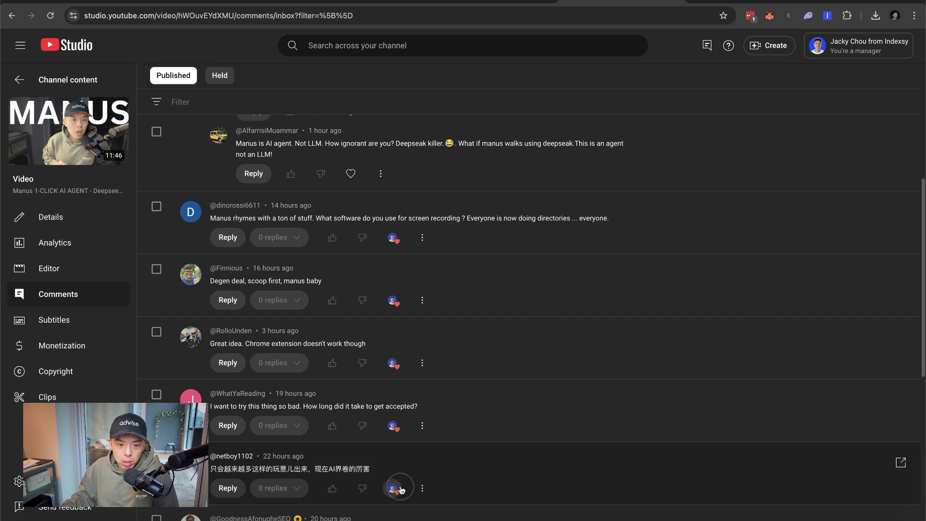
scroll(527, 368, down, 4)
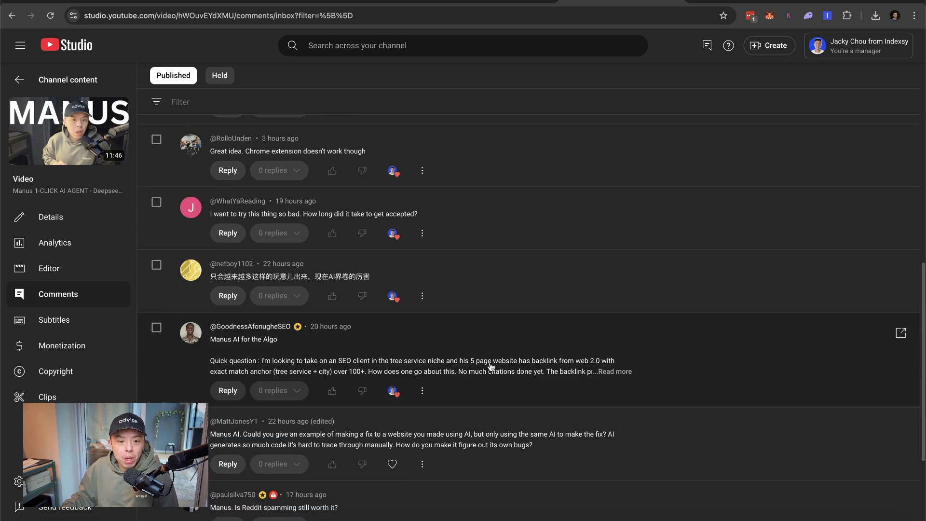